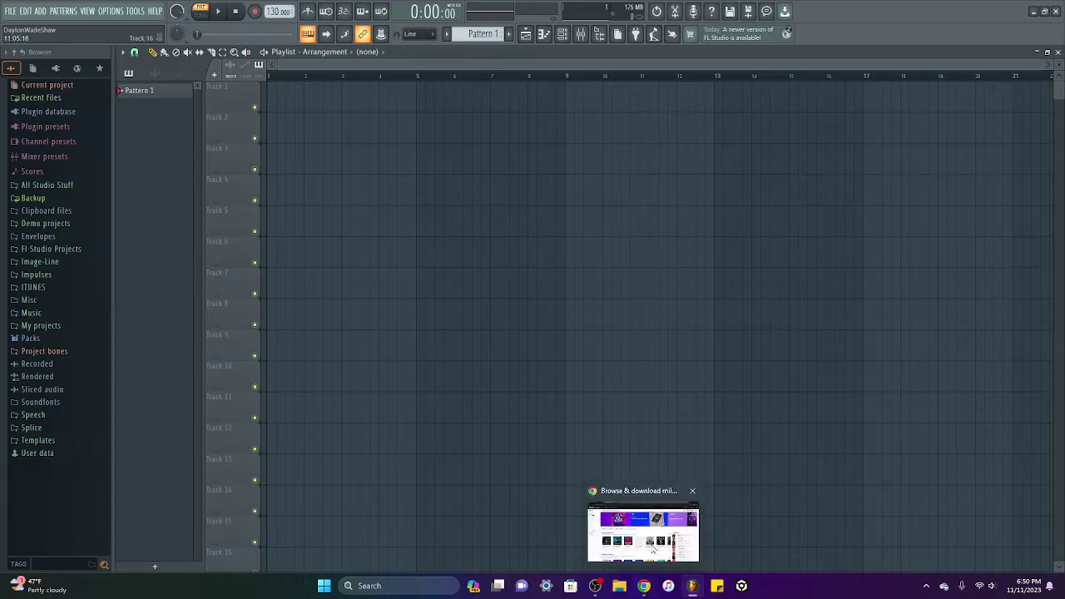
Step: Search Splice plugins for 'serum' and open the Serum page, marked as already purchased
{"action": "left_click", "coordinate": [653, 547]}
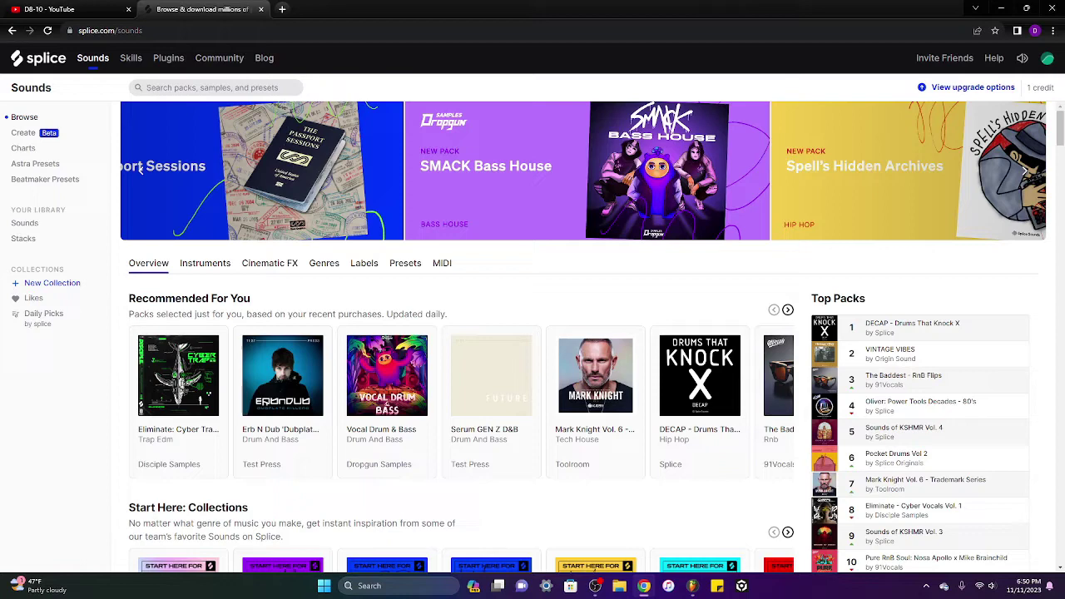
{"action": "left_click", "coordinate": [168, 60]}
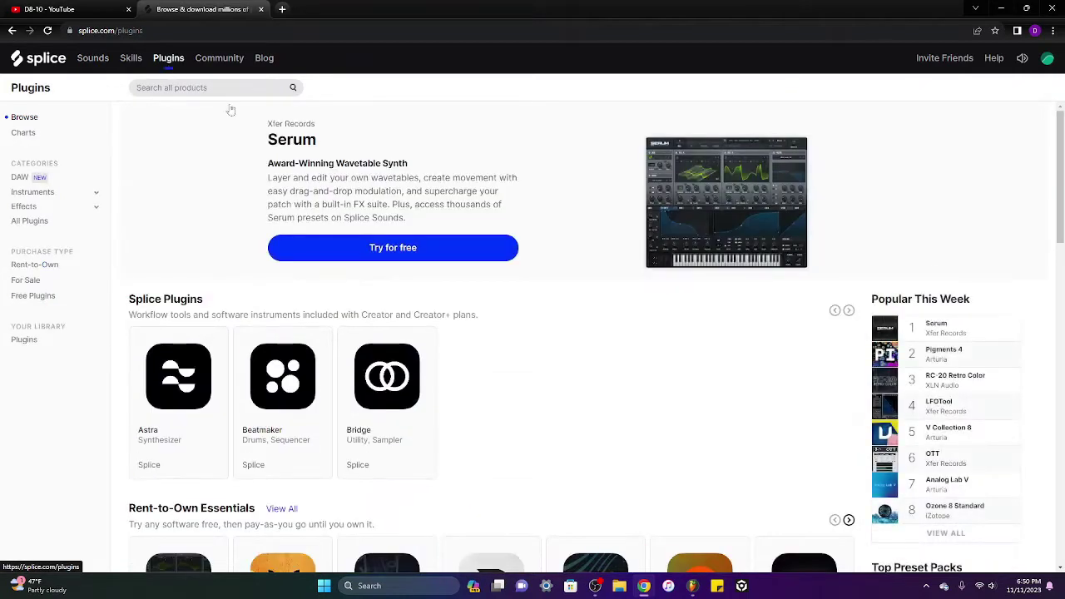
{"action": "type", "text": "serum"}
{"action": "key", "text": "Return"}
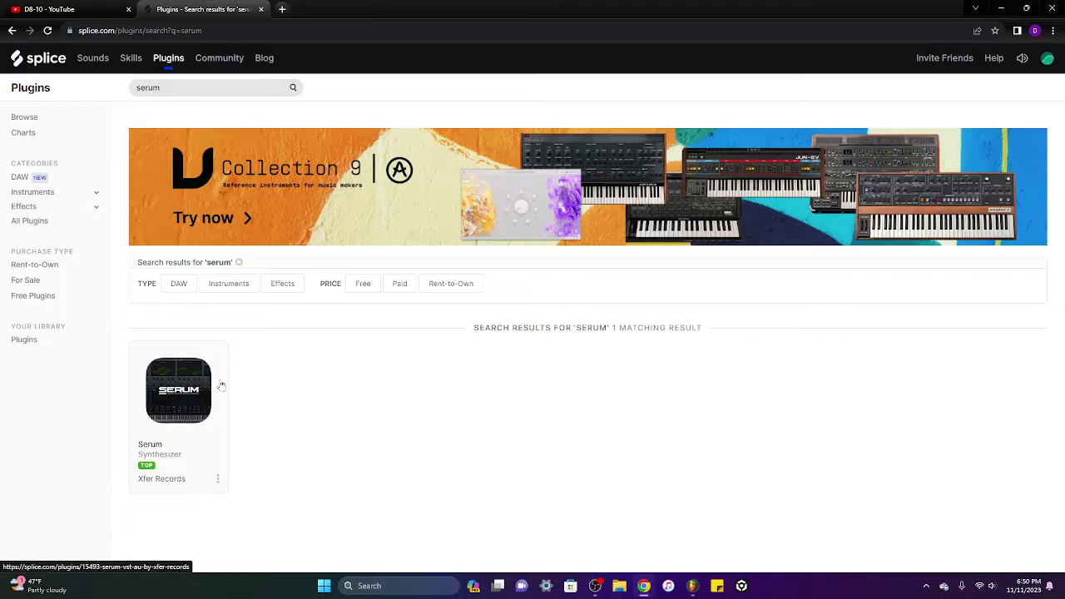
{"action": "left_click", "coordinate": [220, 399]}
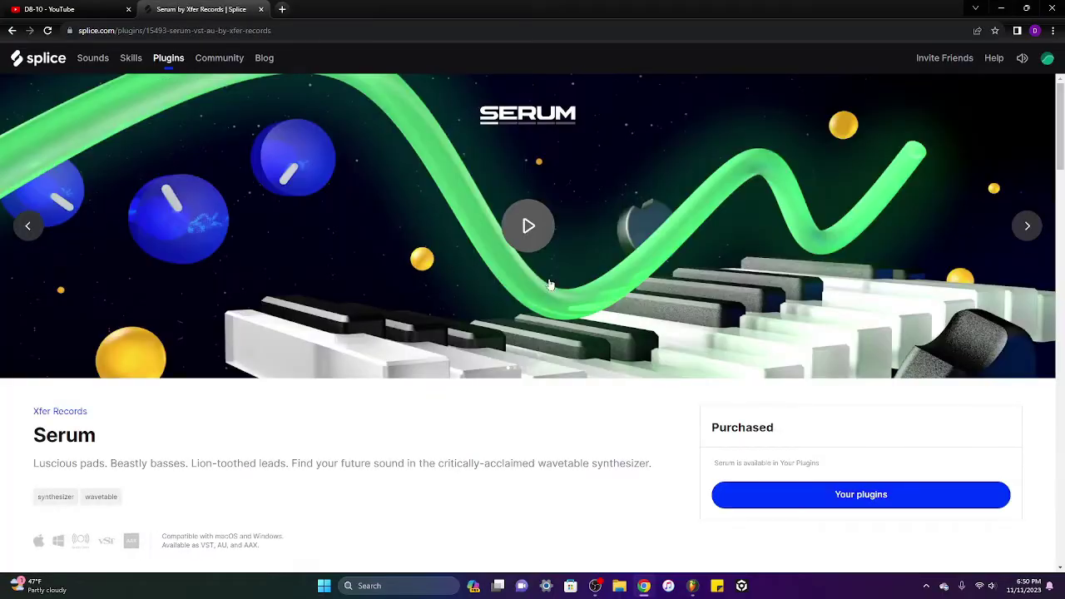
{"action": "scroll", "coordinate": [678, 322], "scroll_direction": "down", "scroll_amount": 3}
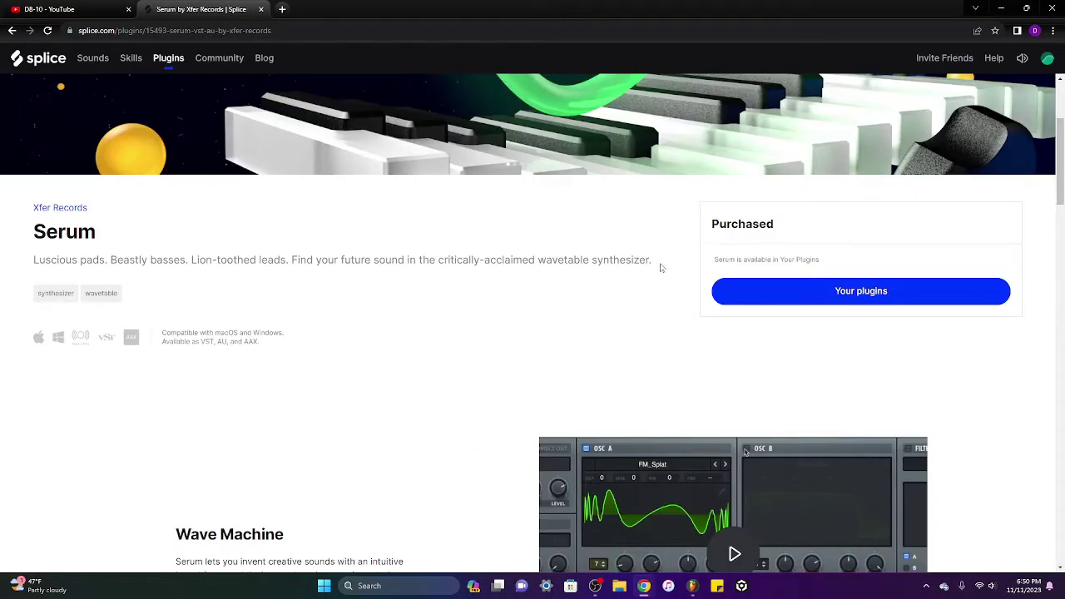
{"action": "scroll", "coordinate": [662, 268], "scroll_direction": "down", "scroll_amount": 3}
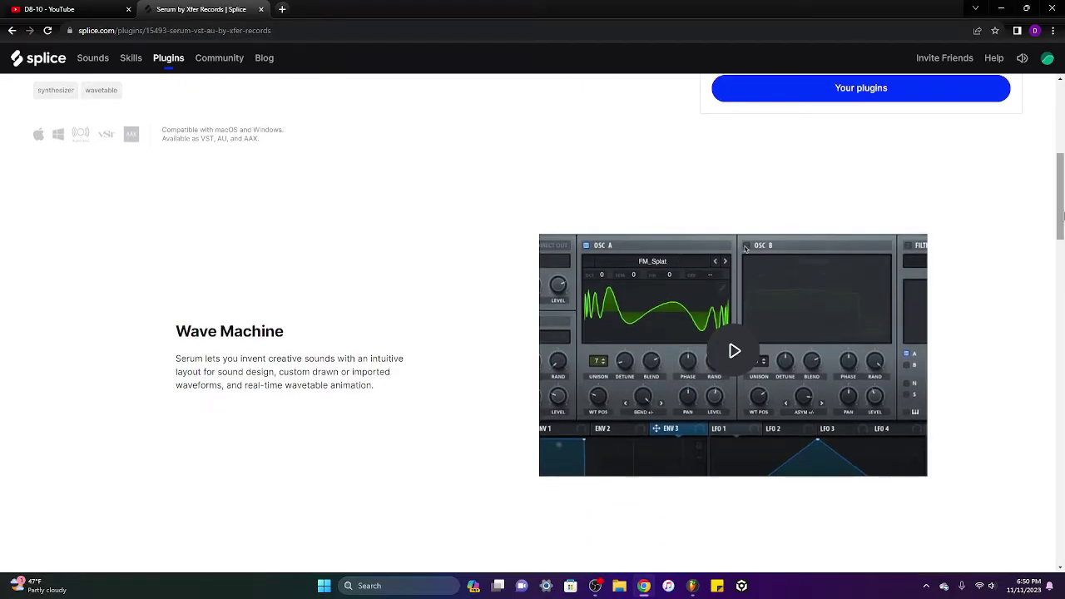
{"action": "scroll", "coordinate": [745, 247], "scroll_direction": "up", "scroll_amount": 6}
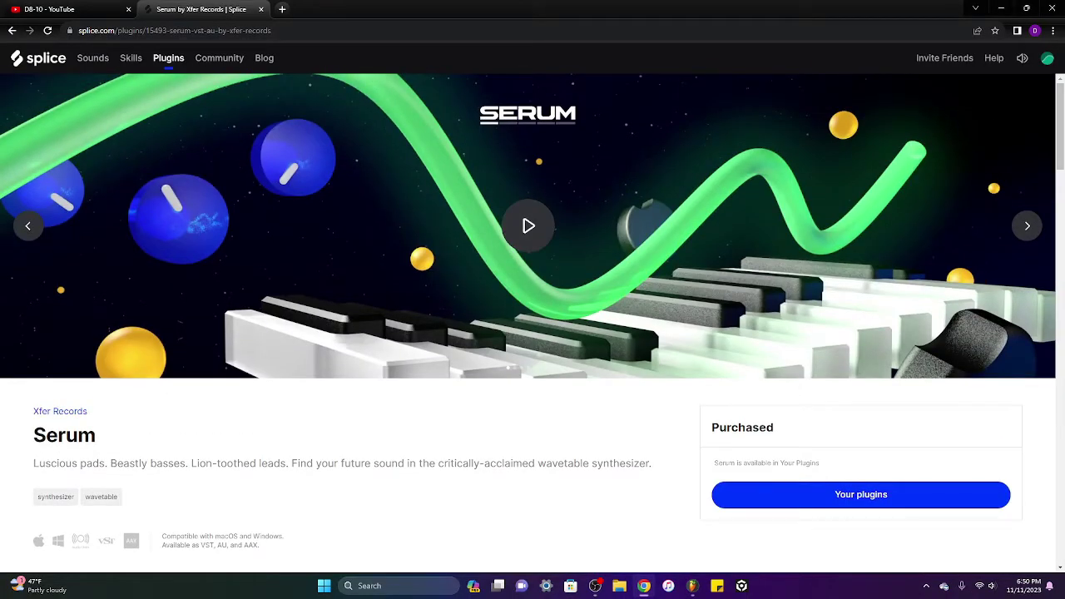
Step: Show Your plugins and check the install OS options for Serum Installer and Serum FX Installer
{"action": "left_click", "coordinate": [841, 496]}
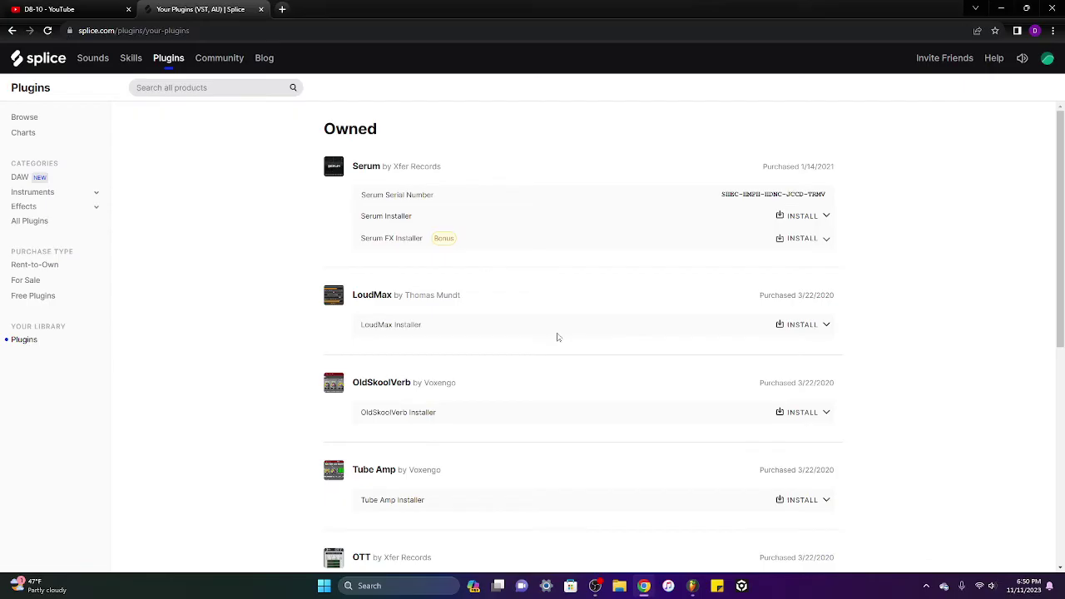
{"action": "left_click", "coordinate": [827, 215]}
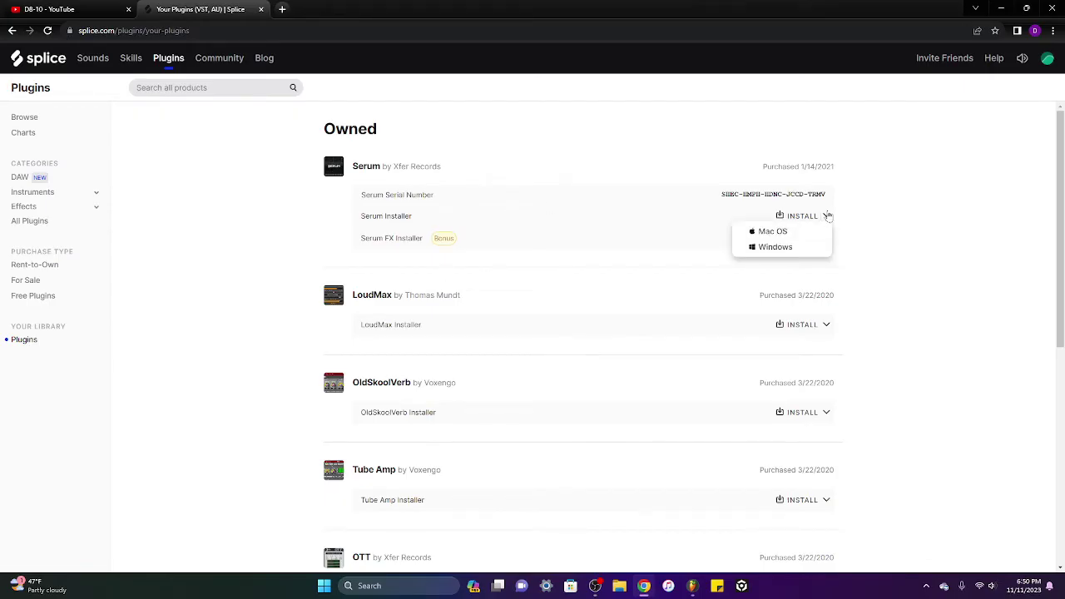
{"action": "left_click", "coordinate": [736, 217]}
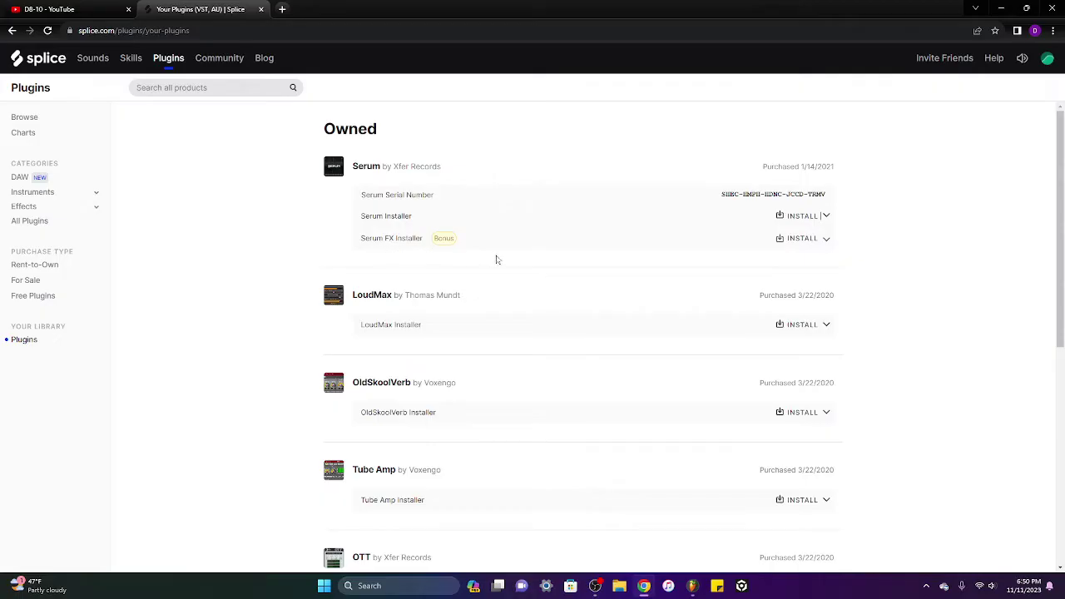
{"action": "left_click", "coordinate": [827, 240]}
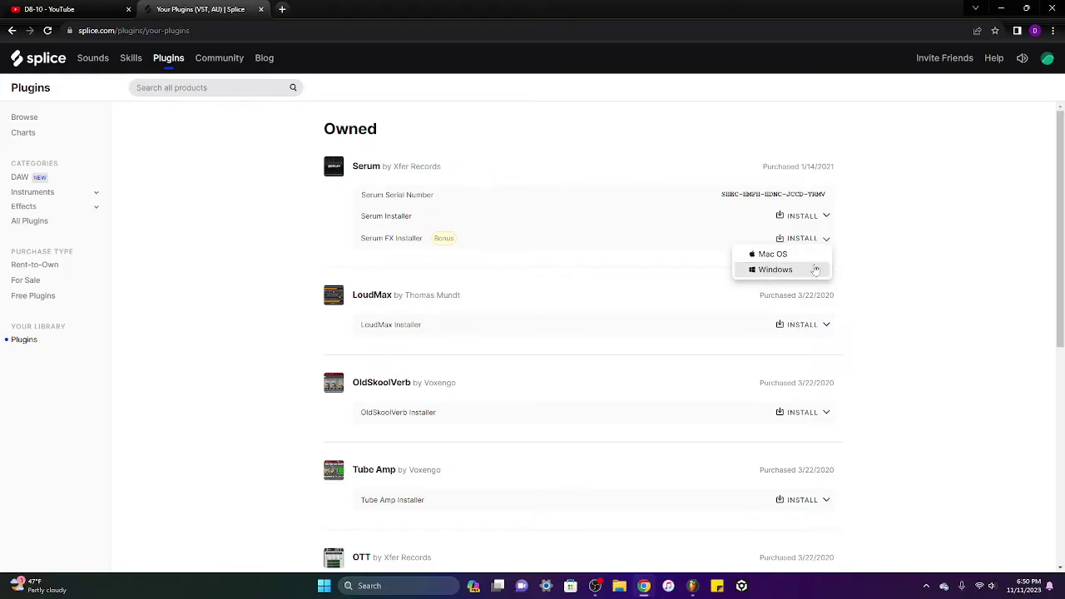
{"action": "left_click", "coordinate": [828, 238]}
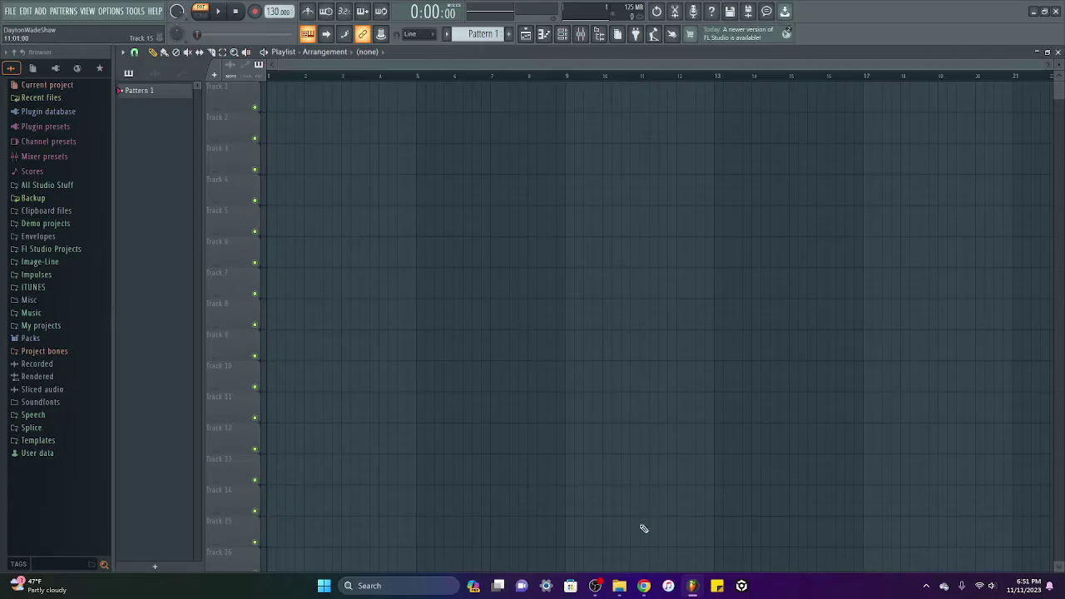
{"action": "mouse_move", "coordinate": [619, 586]}
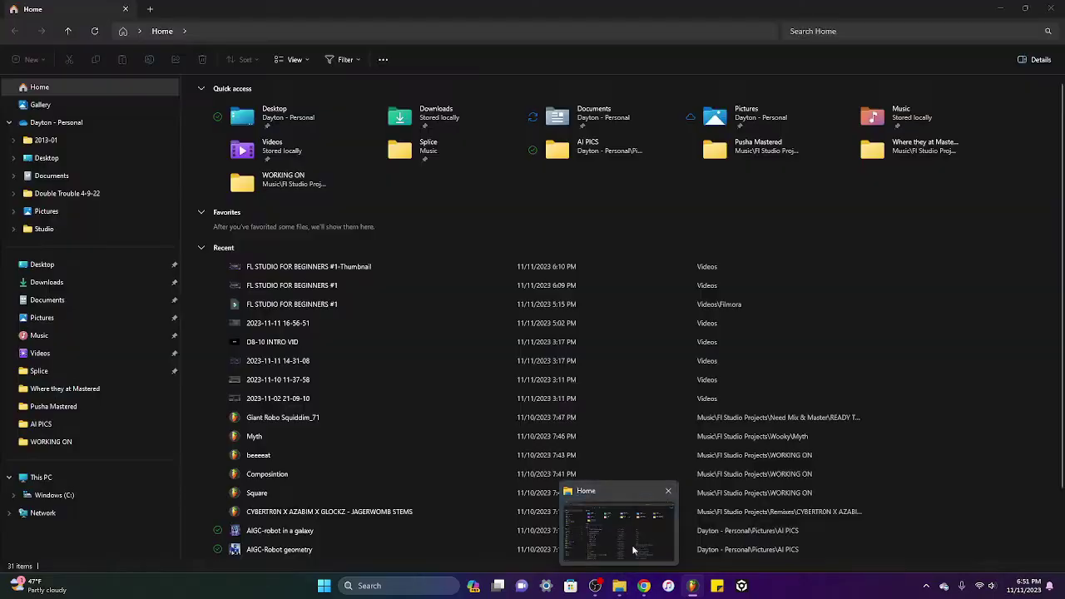
Step: Browse to C:\Program Files (x86)\VstPlugins to find Serum_x64.dll, then minimise Explorer
{"action": "left_click", "coordinate": [633, 551]}
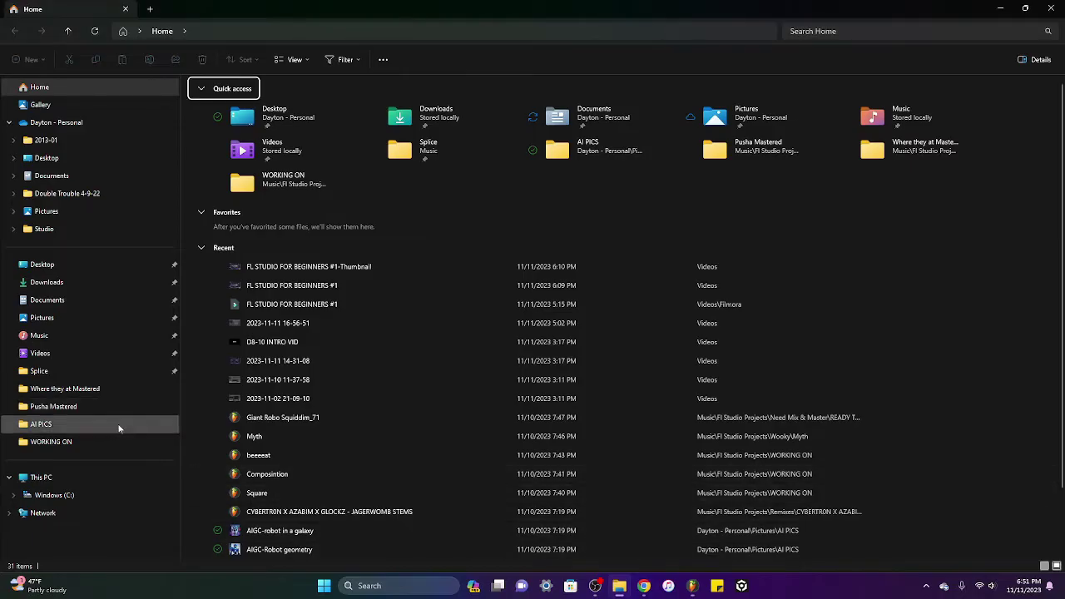
{"action": "left_click", "coordinate": [42, 497]}
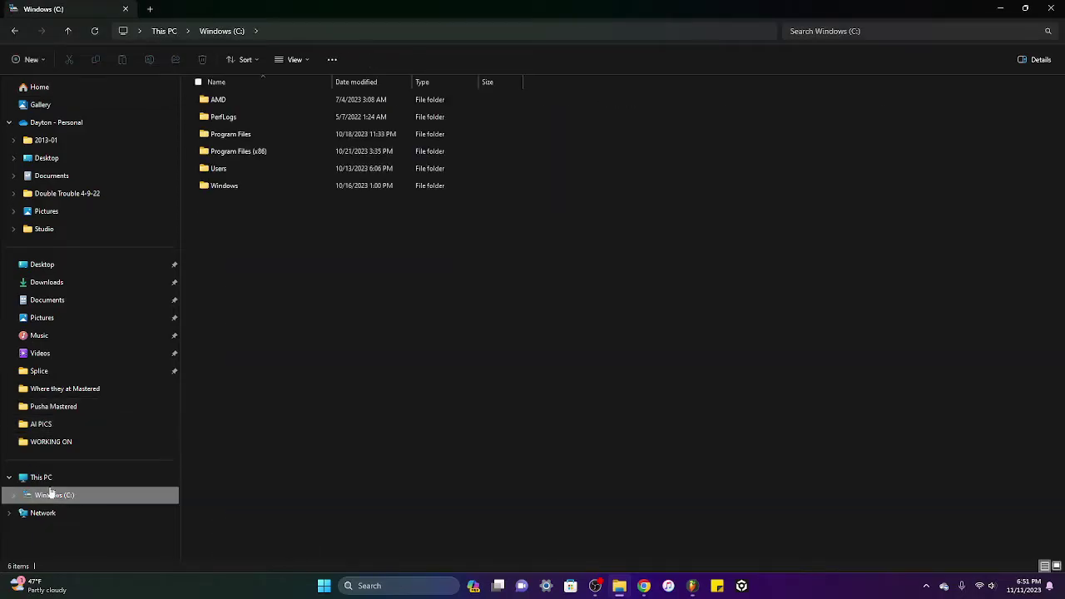
{"action": "double_click", "coordinate": [269, 156]}
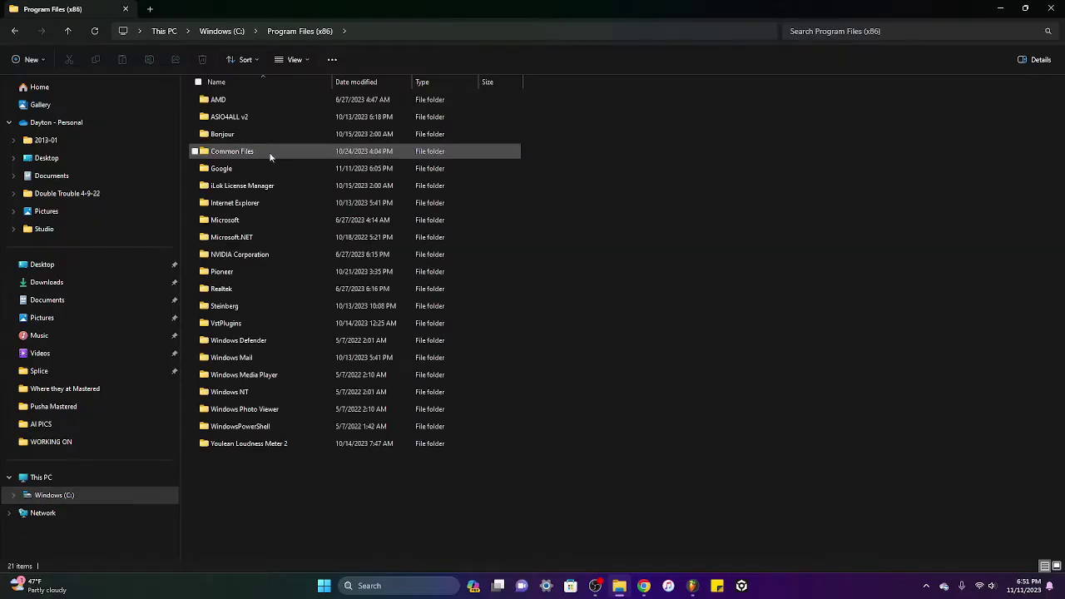
{"action": "double_click", "coordinate": [299, 322]}
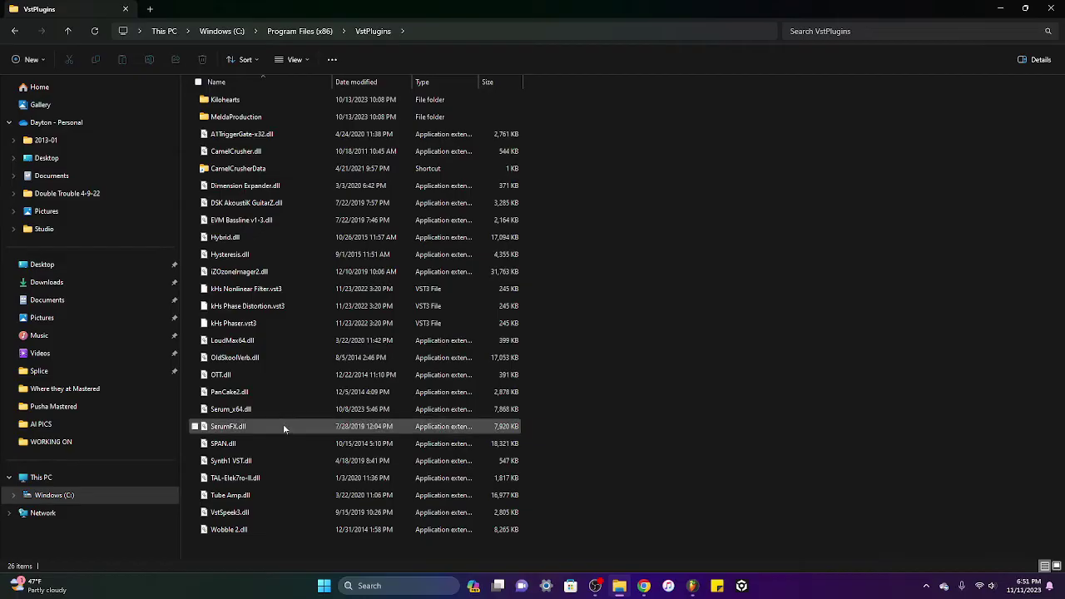
{"action": "left_click", "coordinate": [1003, 10]}
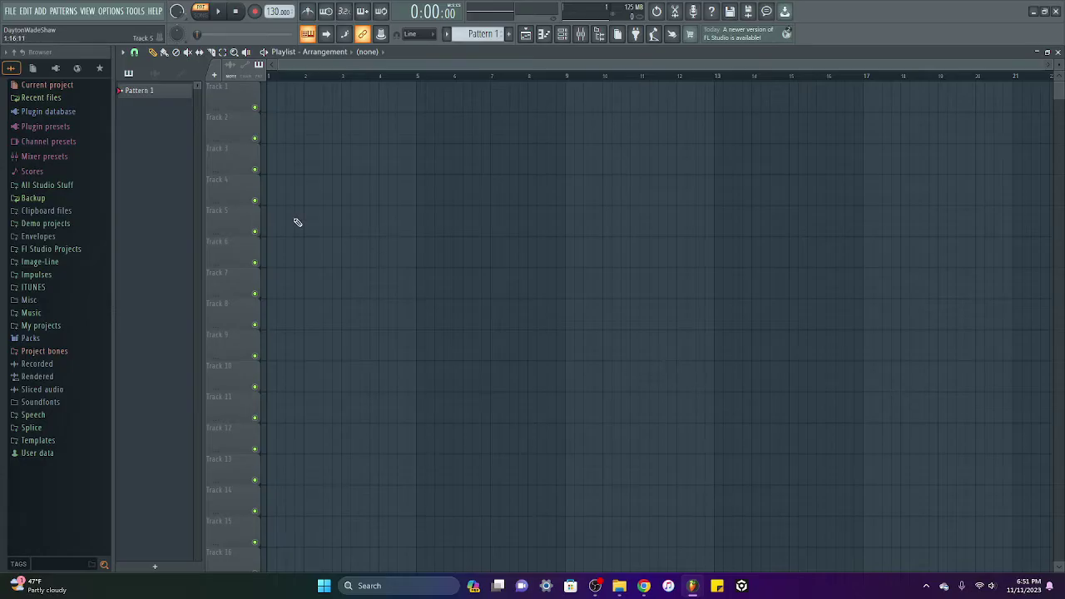
Step: Open Options > Manage plugins and review the plugin search paths and installed plugin list
{"action": "left_click", "coordinate": [108, 12]}
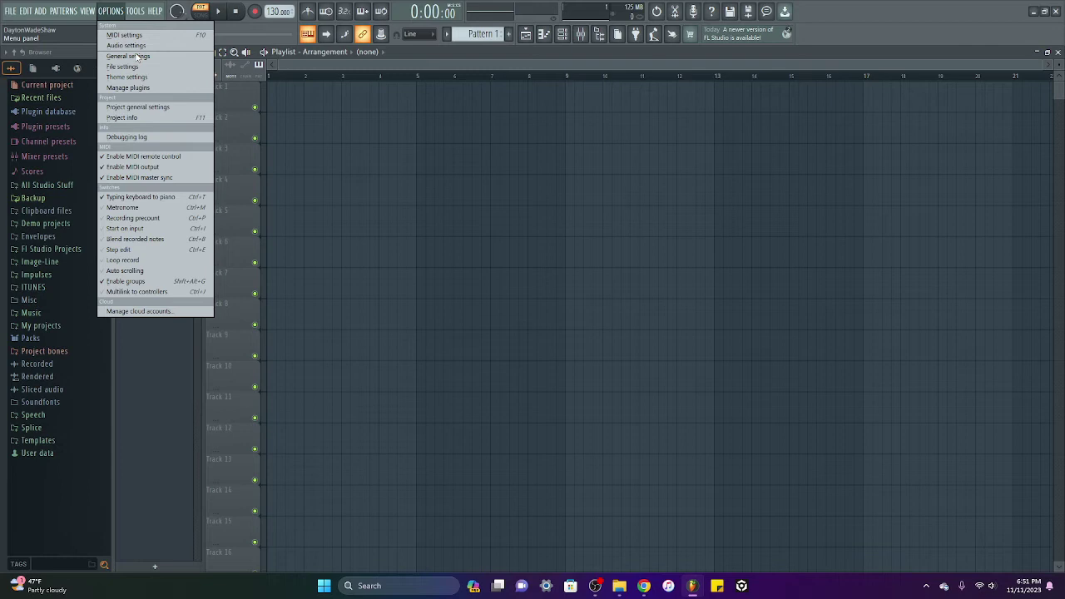
{"action": "left_click", "coordinate": [149, 88]}
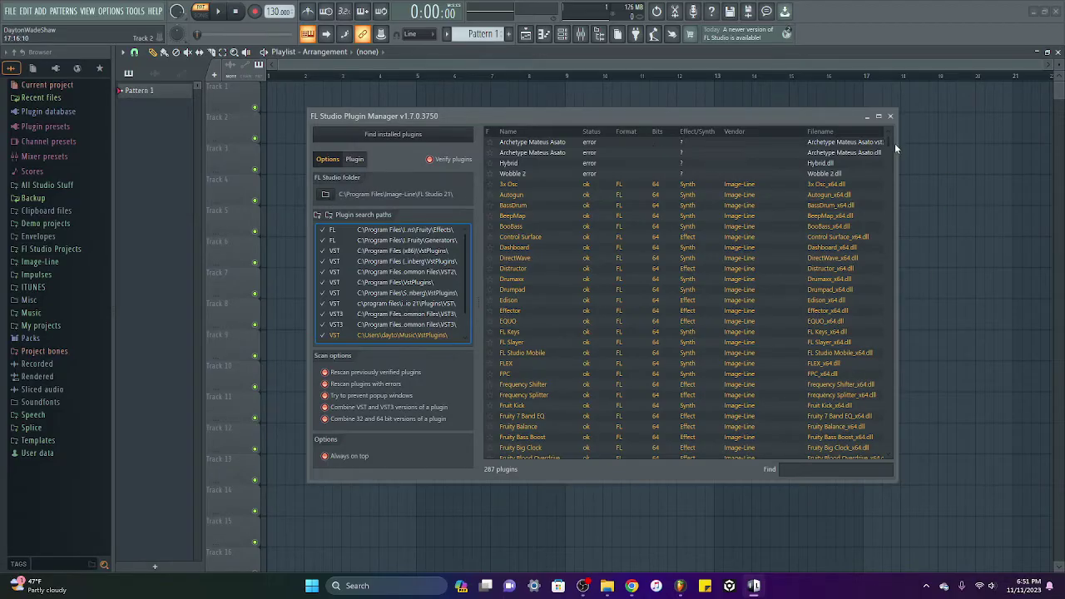
{"action": "scroll", "coordinate": [889, 142], "scroll_direction": "down", "scroll_amount": 2}
{"action": "scroll", "coordinate": [566, 269], "scroll_direction": "up", "scroll_amount": 2}
{"action": "left_click", "coordinate": [317, 215]}
{"action": "left_click", "coordinate": [827, 114]}
{"action": "scroll", "coordinate": [461, 258], "scroll_direction": "down", "scroll_amount": 3}
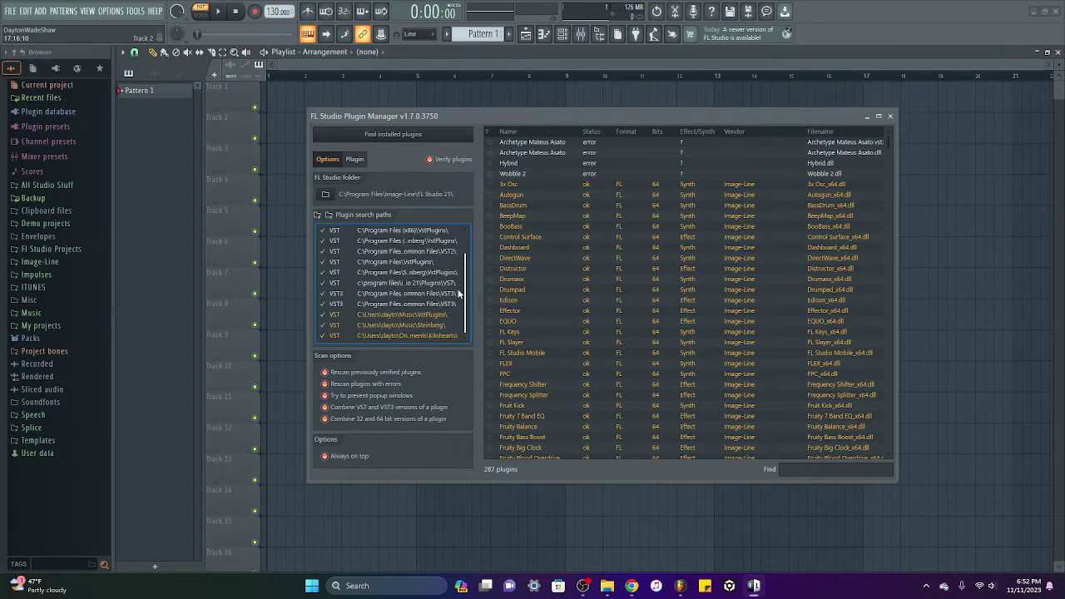
{"action": "scroll", "coordinate": [464, 300], "scroll_direction": "up", "scroll_amount": 3}
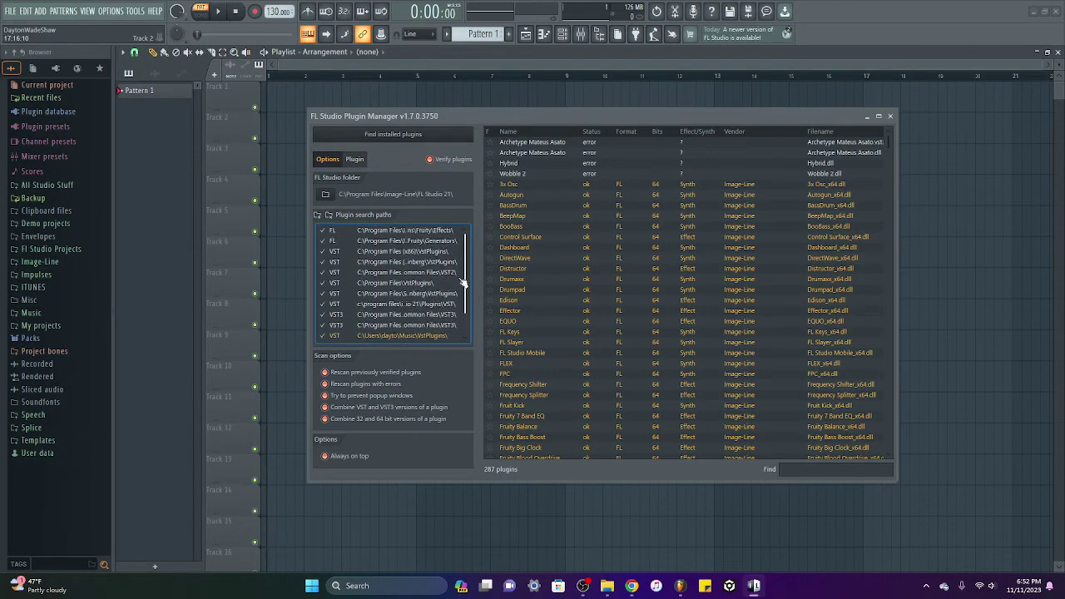
Step: Run Find installed plugins, dismissing the Wobble activation popup during the scan
{"action": "left_click", "coordinate": [320, 216]}
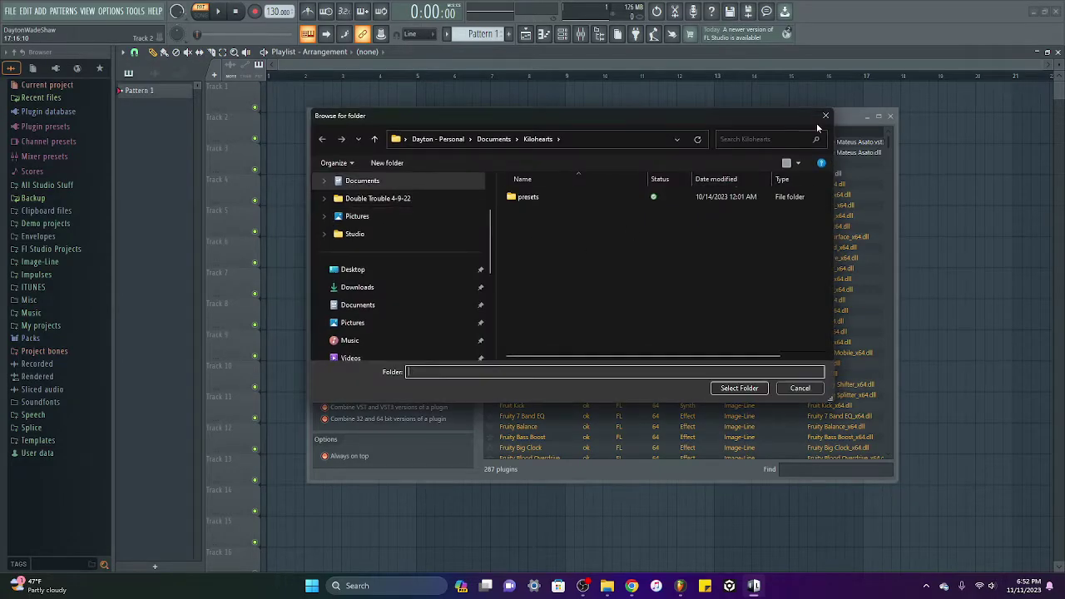
{"action": "left_click", "coordinate": [824, 116]}
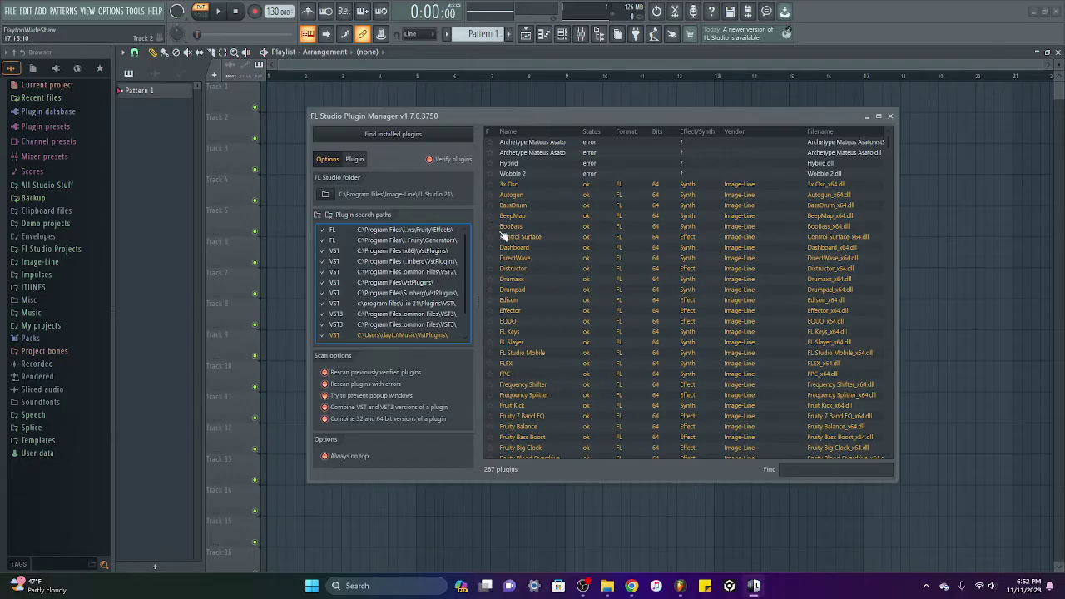
{"action": "left_click", "coordinate": [387, 139]}
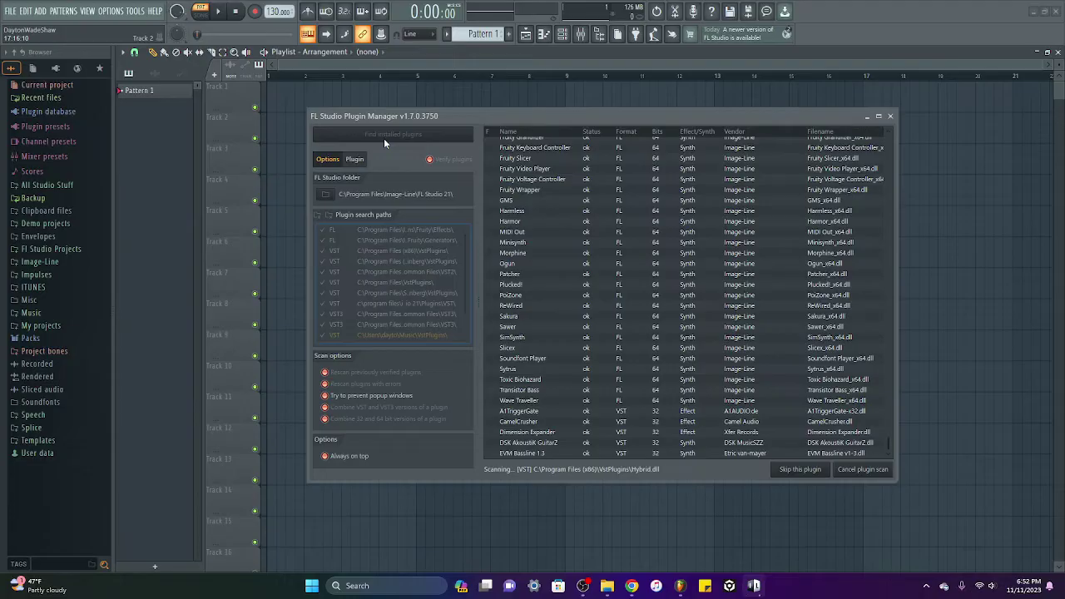
{"action": "left_click", "coordinate": [712, 166]}
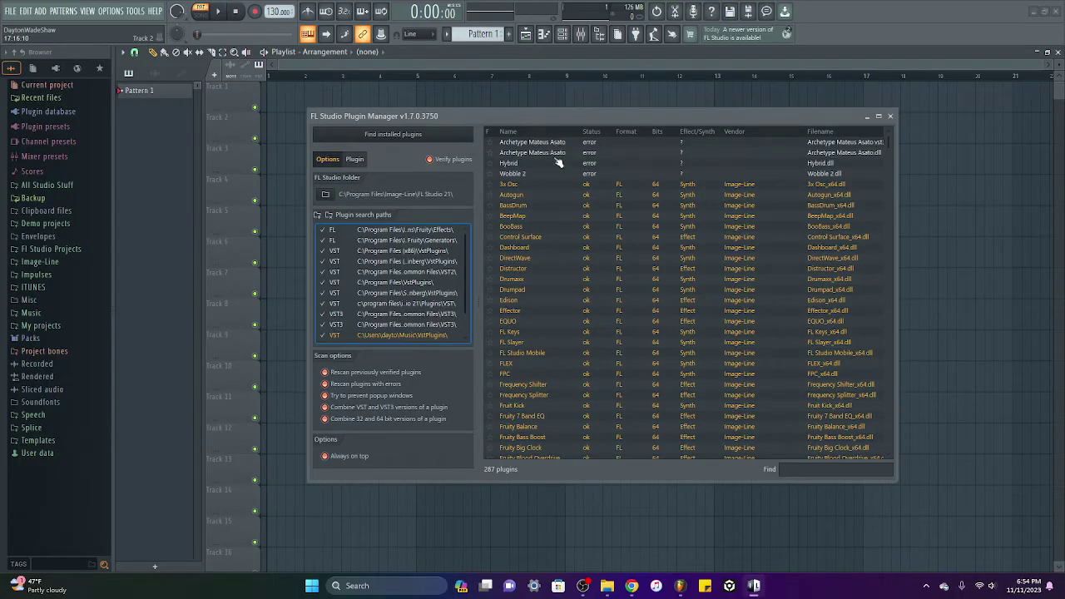
{"action": "left_click", "coordinate": [569, 143]}
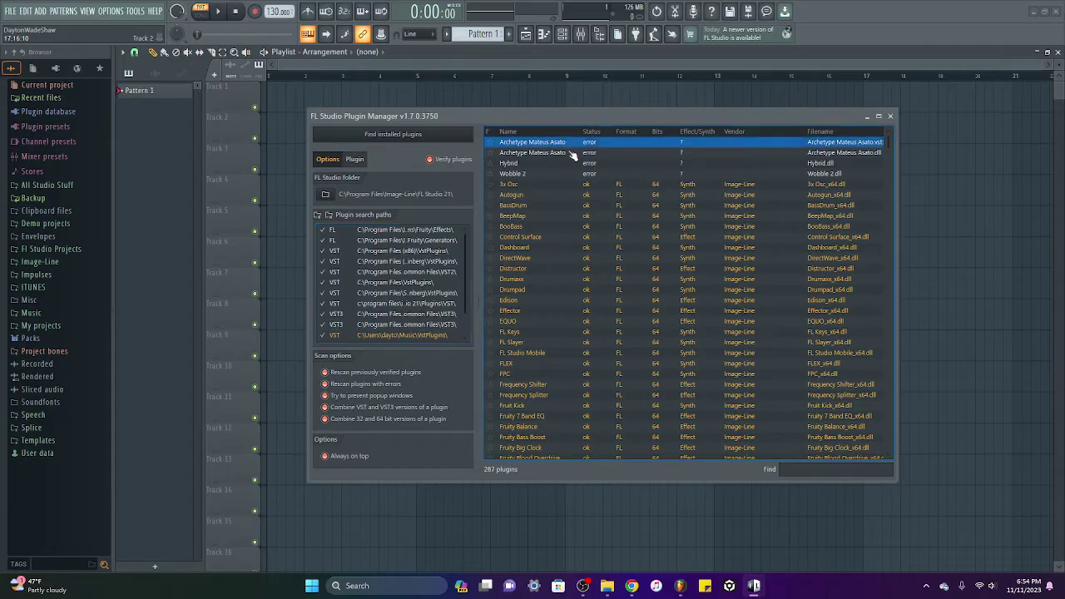
{"action": "left_click", "coordinate": [575, 174]}
{"action": "left_click", "coordinate": [572, 164]}
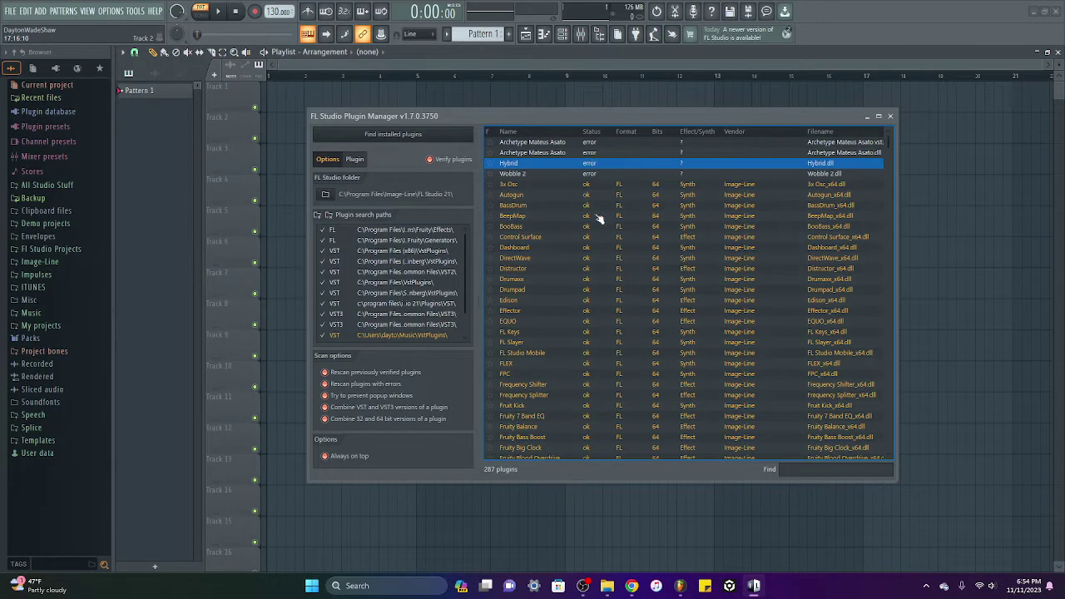
Step: Locate and select Serum in the plugin list, then close the Plugin Manager and show the Channel rack
{"action": "scroll", "coordinate": [596, 284], "scroll_direction": "down", "scroll_amount": 2}
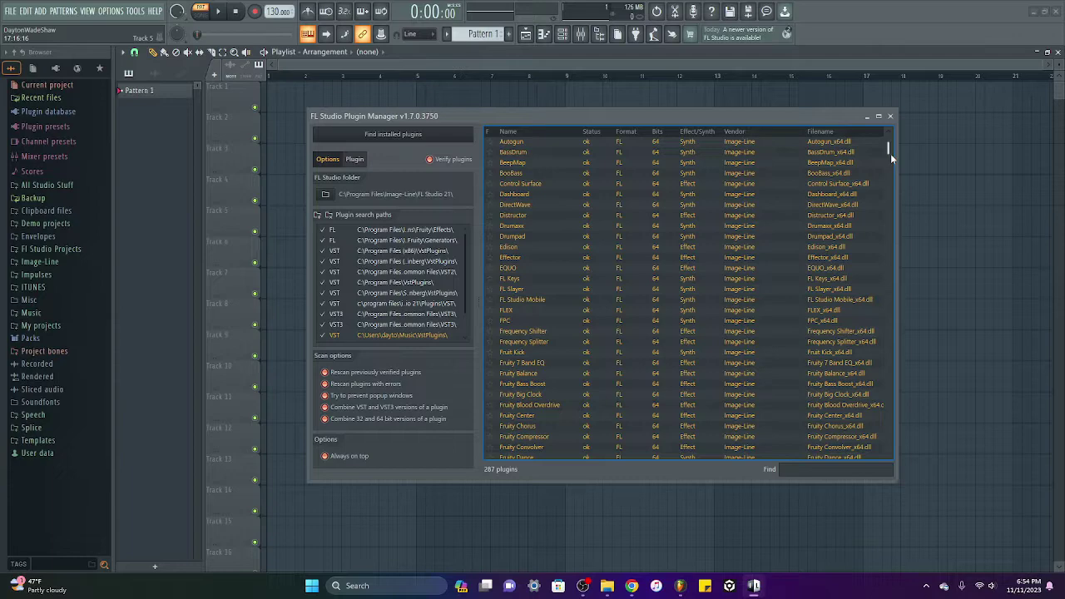
{"action": "left_click_drag", "start_coordinate": [890, 153], "coordinate": [886, 167]}
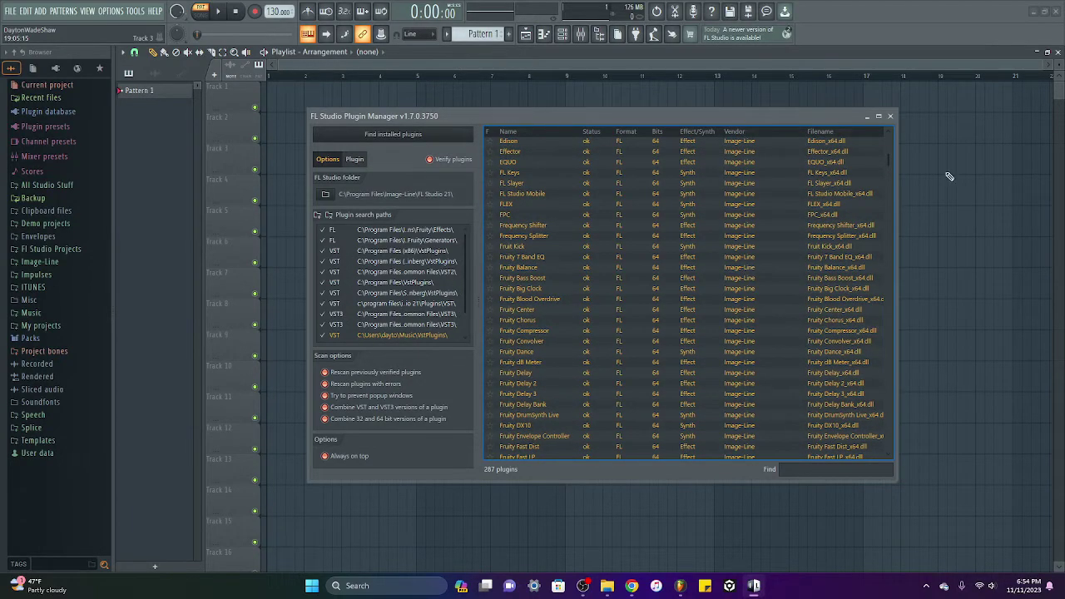
{"action": "mouse_move", "coordinate": [888, 166]}
{"action": "left_mouse_down"}
{"action": "mouse_move", "coordinate": [891, 306]}
{"action": "mouse_move", "coordinate": [894, 298]}
{"action": "left_mouse_up"}
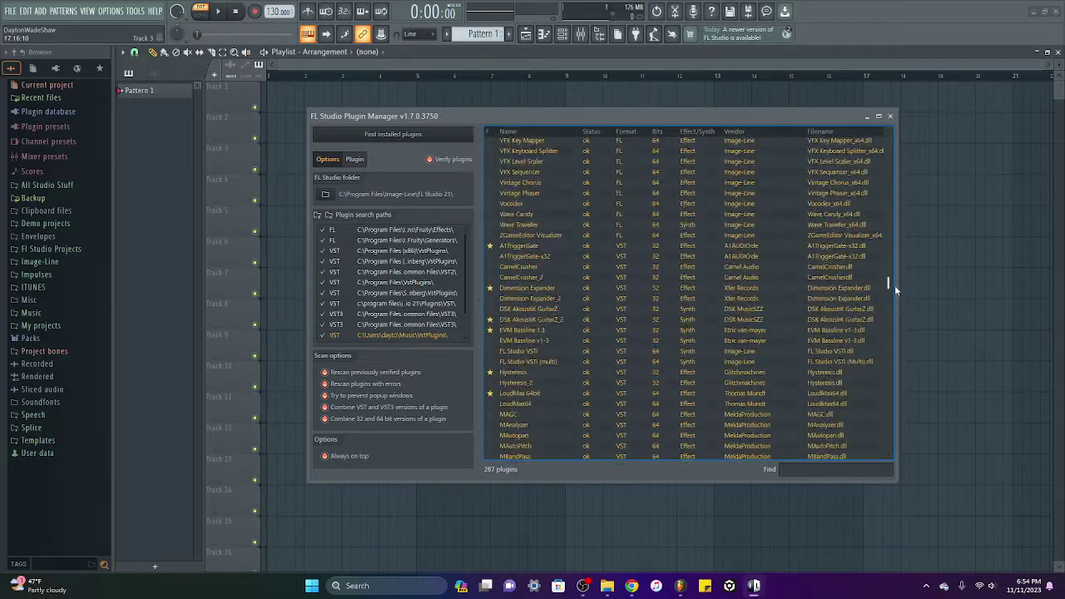
{"action": "left_click_drag", "start_coordinate": [895, 289], "coordinate": [879, 363]}
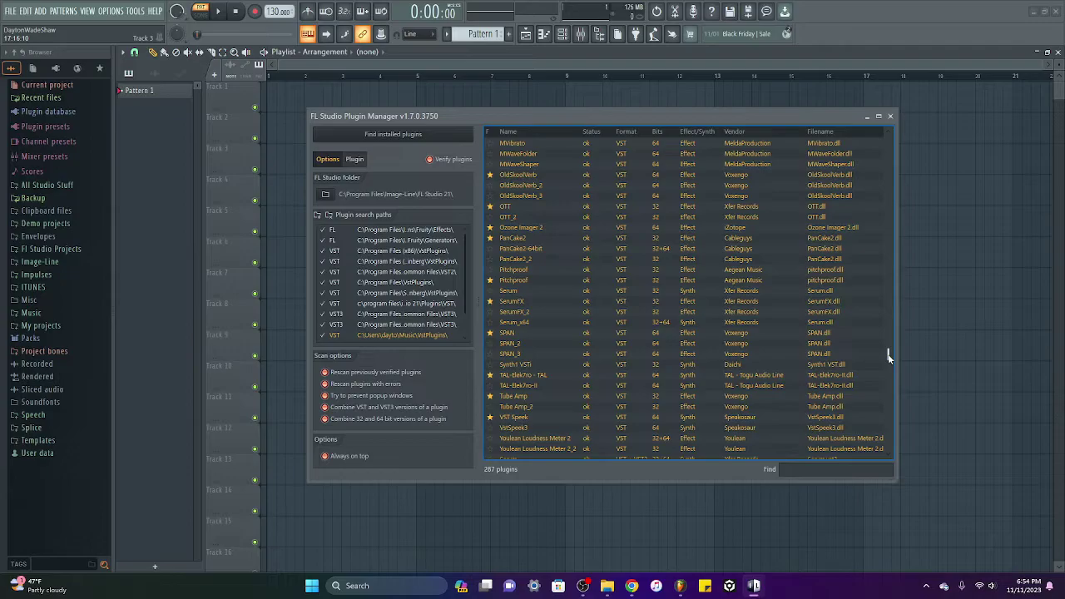
{"action": "scroll", "coordinate": [879, 318], "scroll_direction": "down", "scroll_amount": 3}
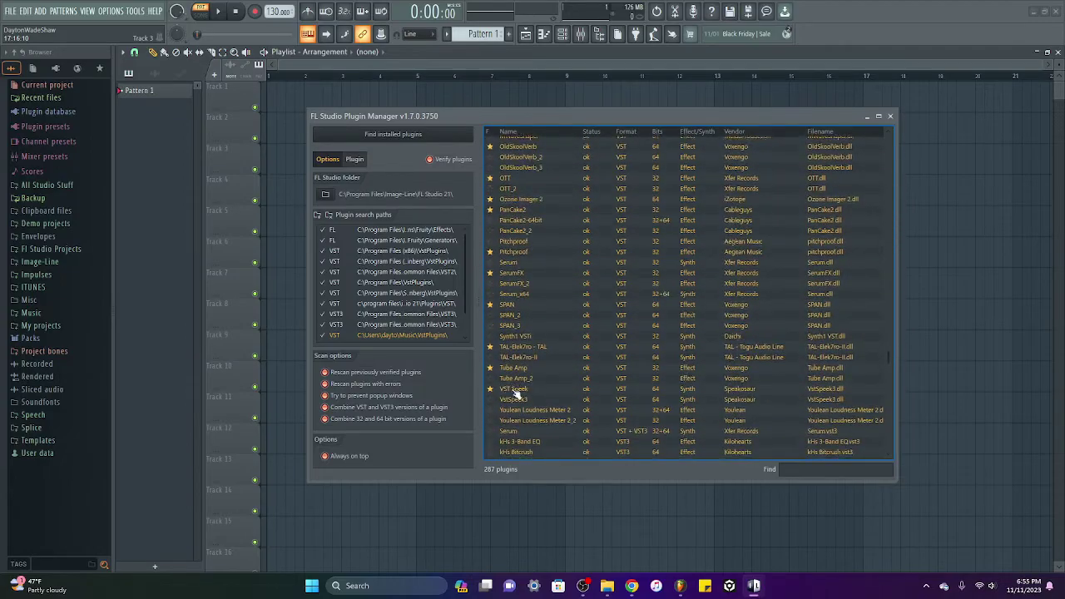
{"action": "scroll", "coordinate": [515, 394], "scroll_direction": "down", "scroll_amount": 5}
{"action": "left_click", "coordinate": [492, 378]}
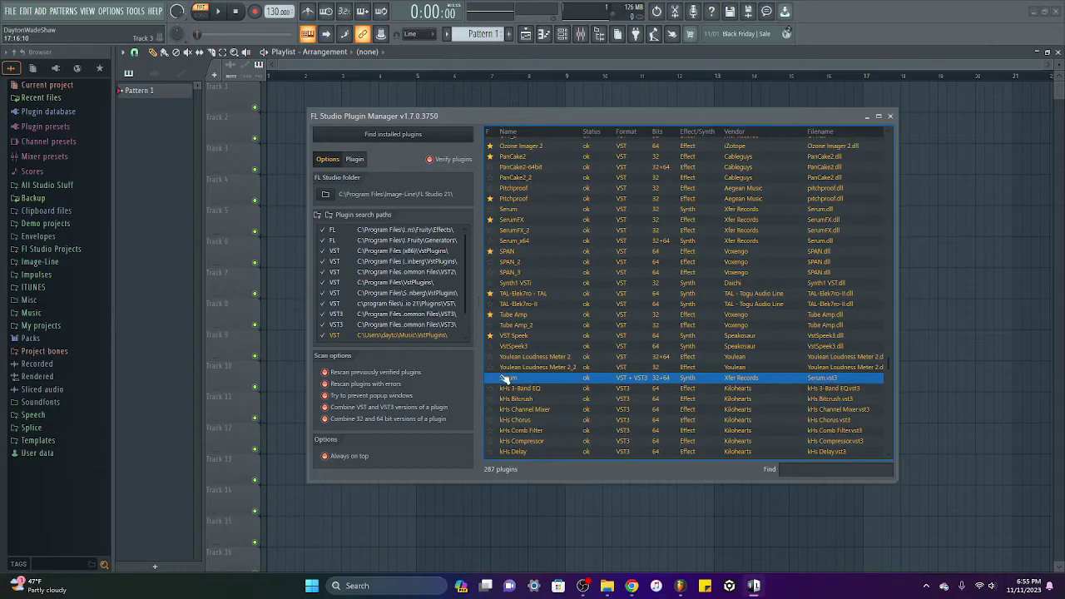
{"action": "left_click", "coordinate": [891, 117]}
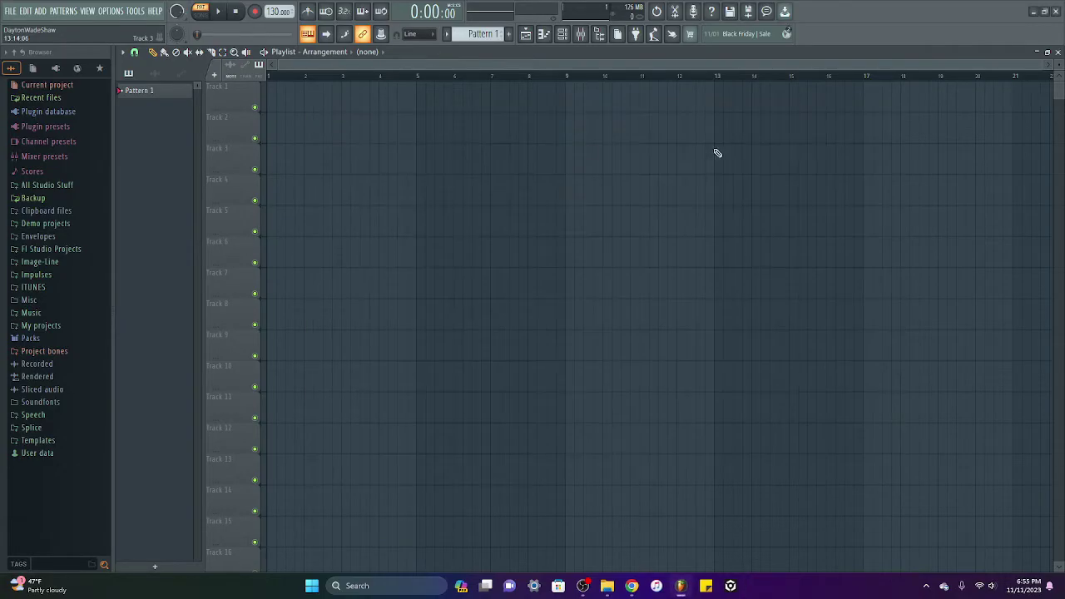
{"action": "left_click", "coordinate": [563, 34]}
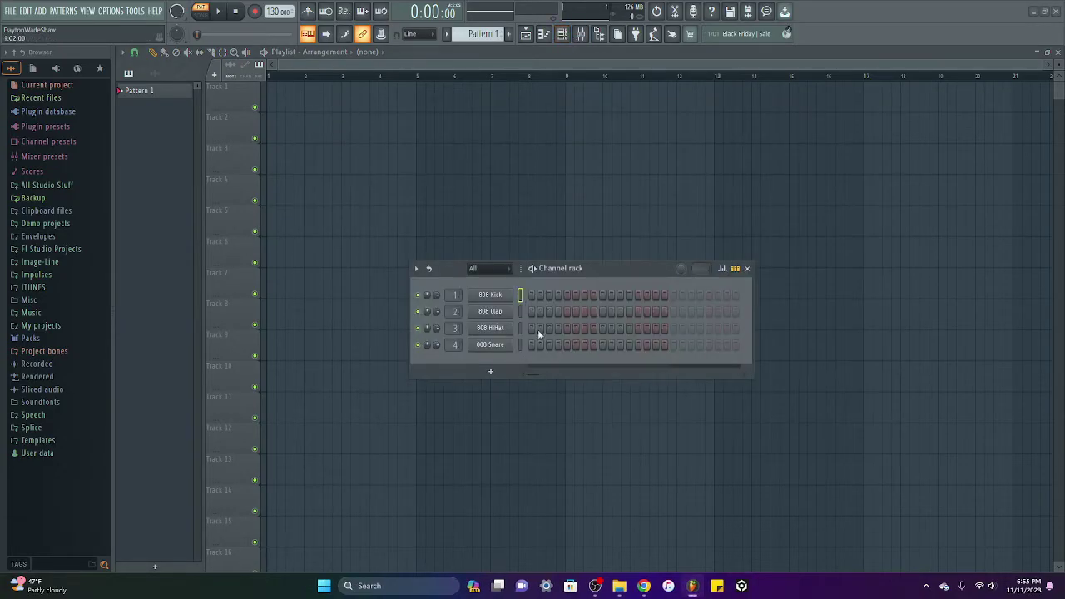
Step: Add Serum as a new Channel rack channel and move its synth window into place
{"action": "left_click", "coordinate": [507, 375]}
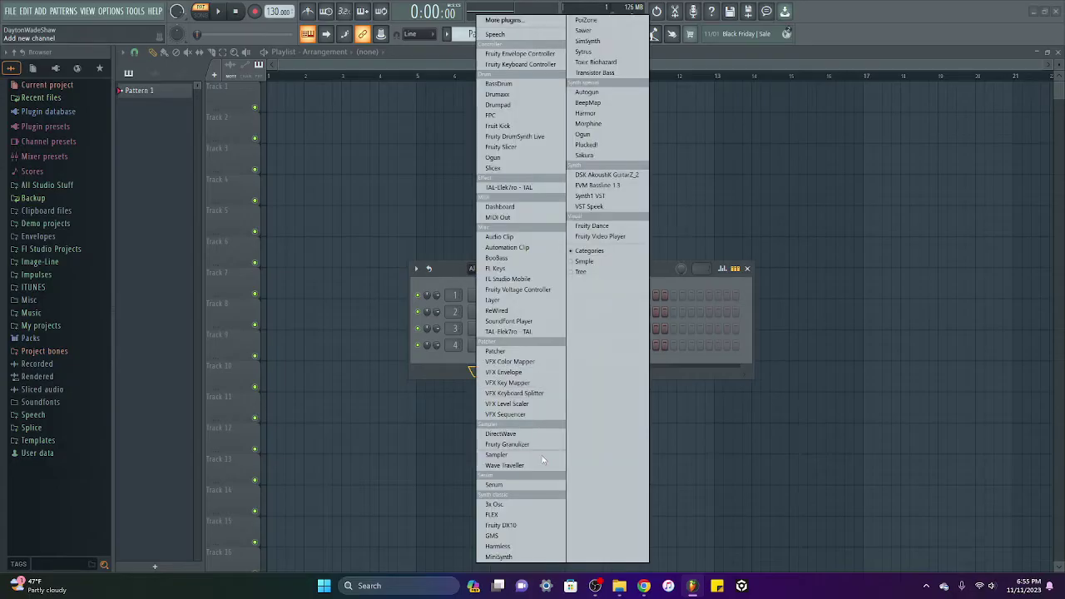
{"action": "left_click", "coordinate": [531, 486]}
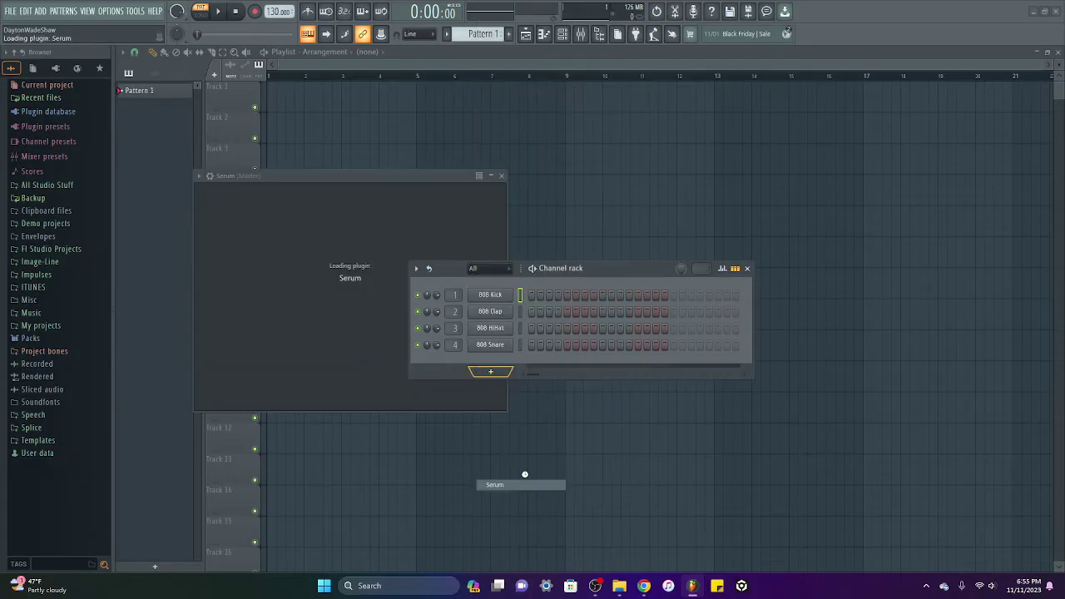
{"action": "left_click", "coordinate": [191, 175]}
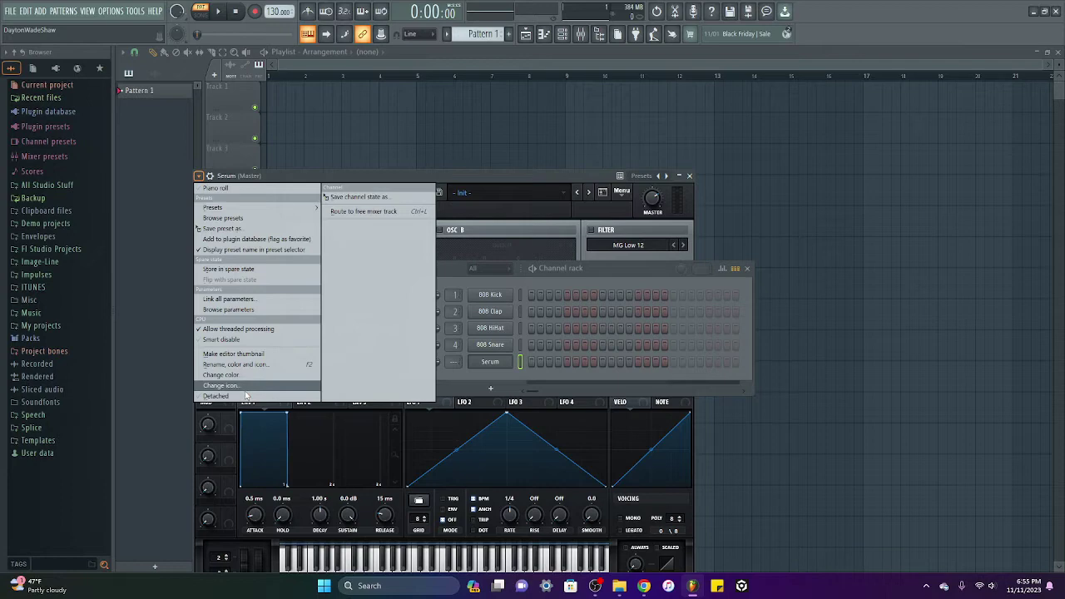
{"action": "mouse_move", "coordinate": [585, 175]}
{"action": "left_mouse_down"}
{"action": "mouse_move", "coordinate": [666, 158]}
{"action": "mouse_move", "coordinate": [714, 127]}
{"action": "left_mouse_up"}
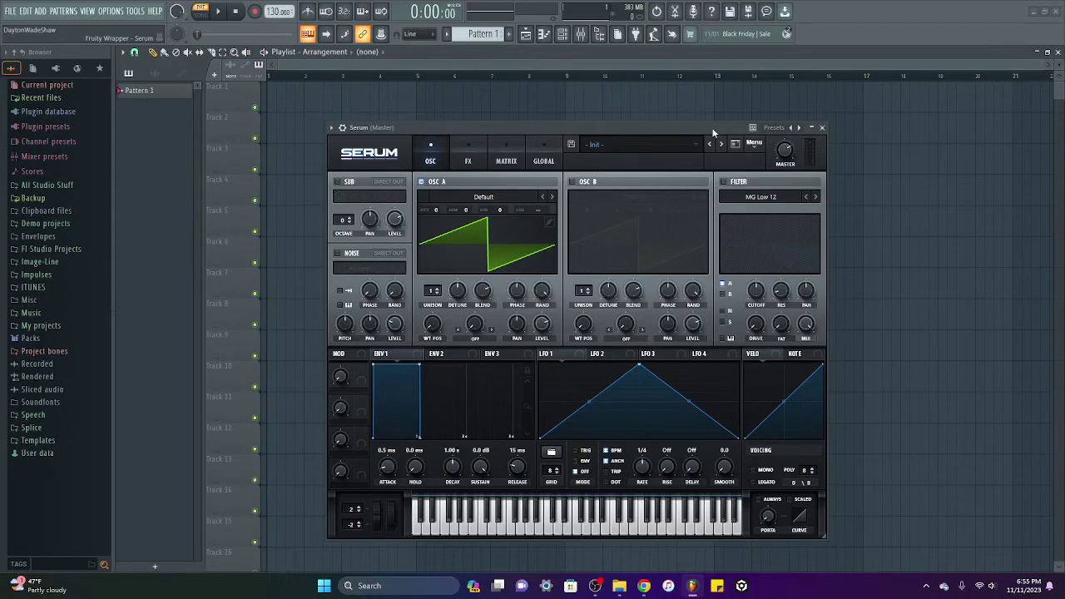
Step: Close the Serum window and glance at the new-channel plugin list without adding anything
{"action": "left_click", "coordinate": [822, 129]}
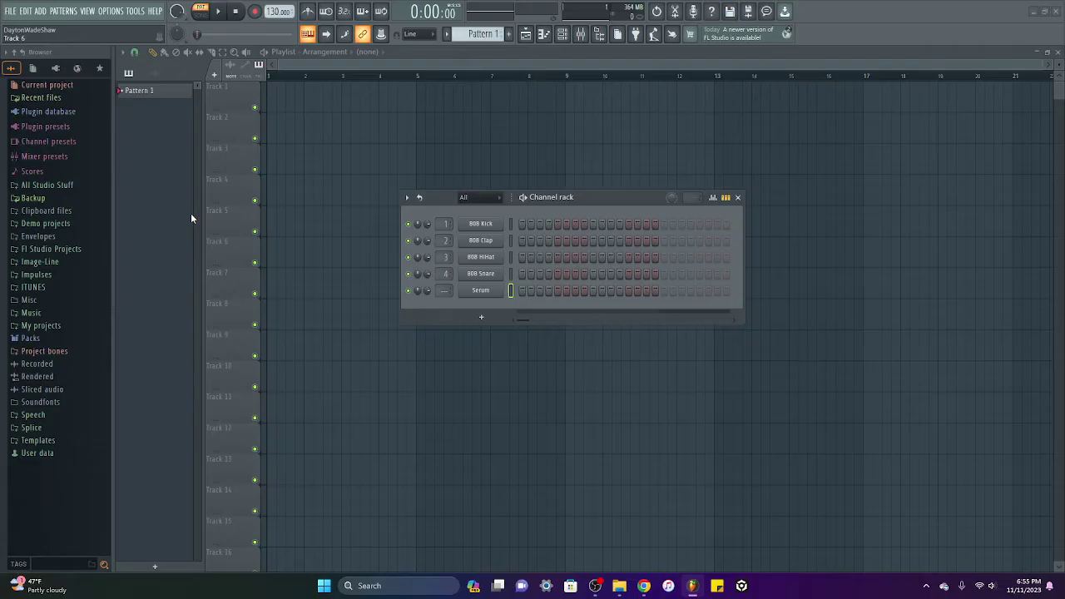
{"action": "left_click", "coordinate": [482, 317]}
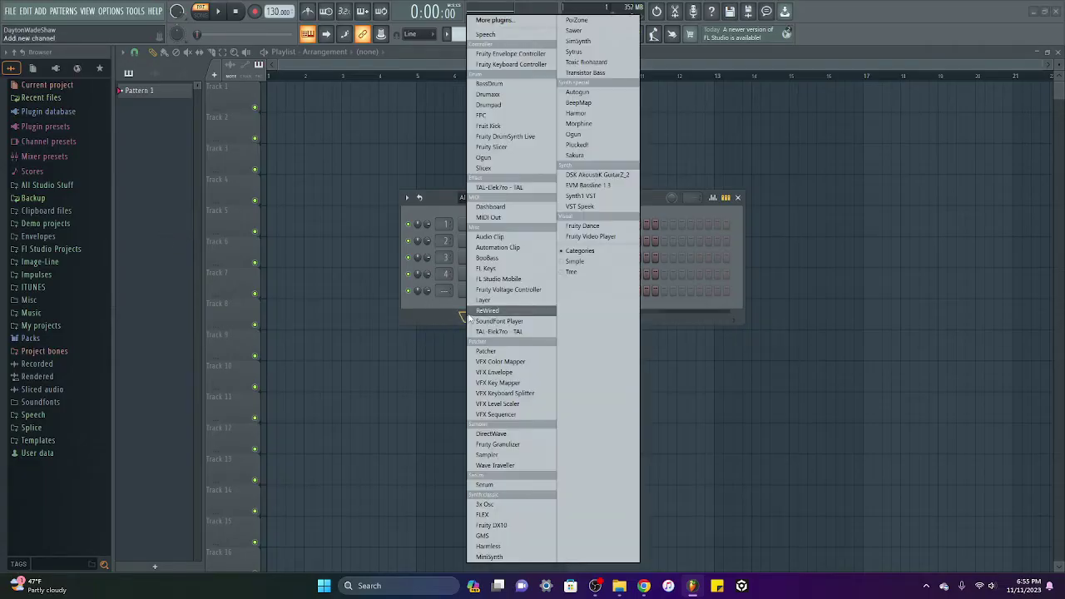
{"action": "left_click", "coordinate": [678, 306]}
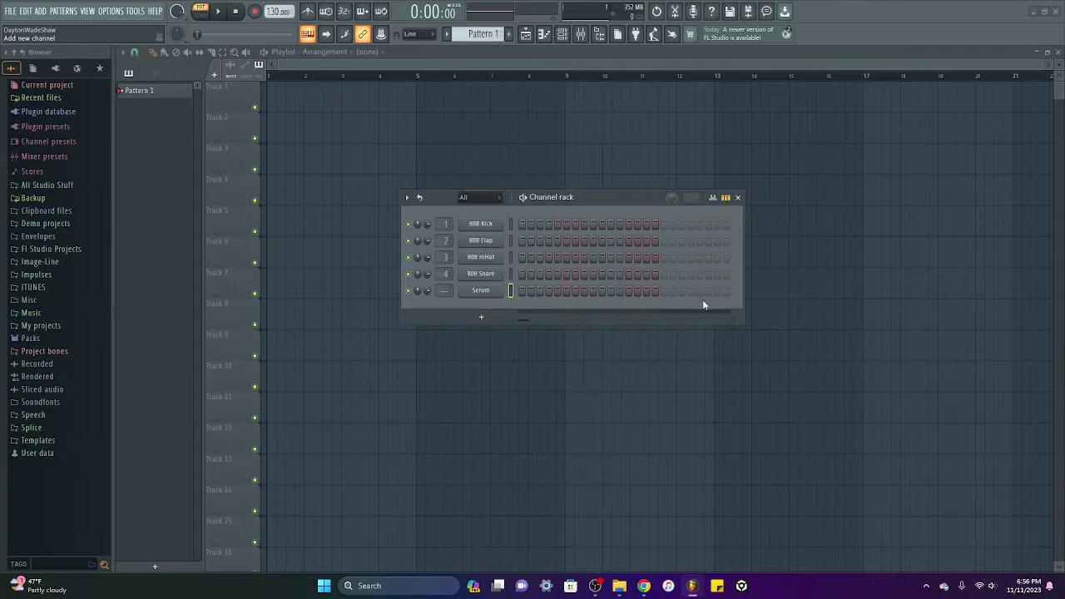
Step: Open the browser's Plugin database folder in File Explorer through the Windows shell menu
{"action": "right_click", "coordinate": [59, 115]}
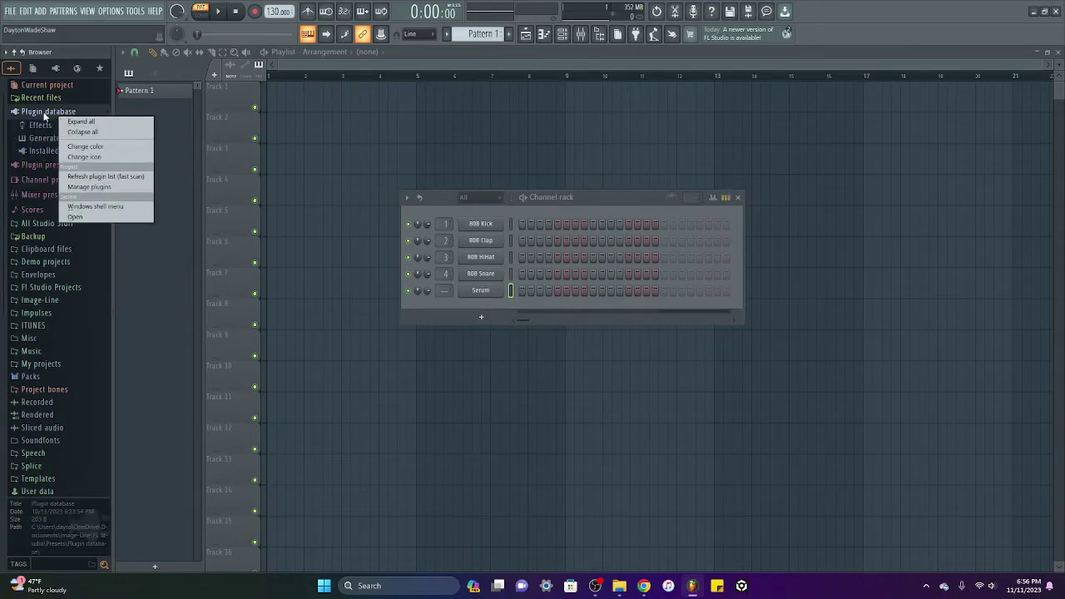
{"action": "left_click", "coordinate": [104, 206]}
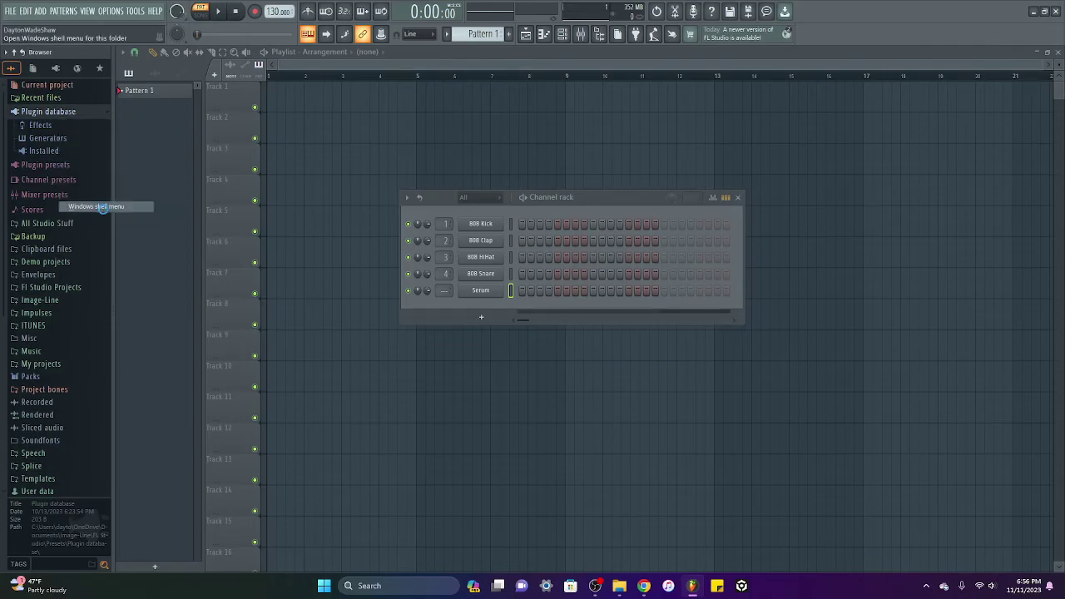
{"action": "left_click", "coordinate": [153, 217]}
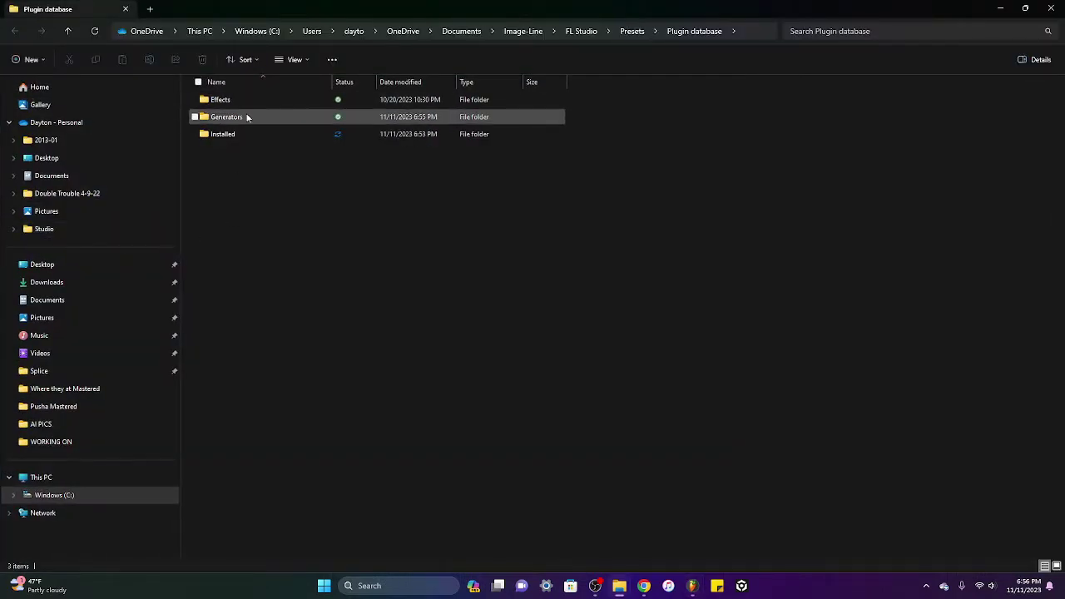
Step: Open the Generators folder beside FL Studio and compare it with the new-channel instrument list
{"action": "double_click", "coordinate": [246, 118]}
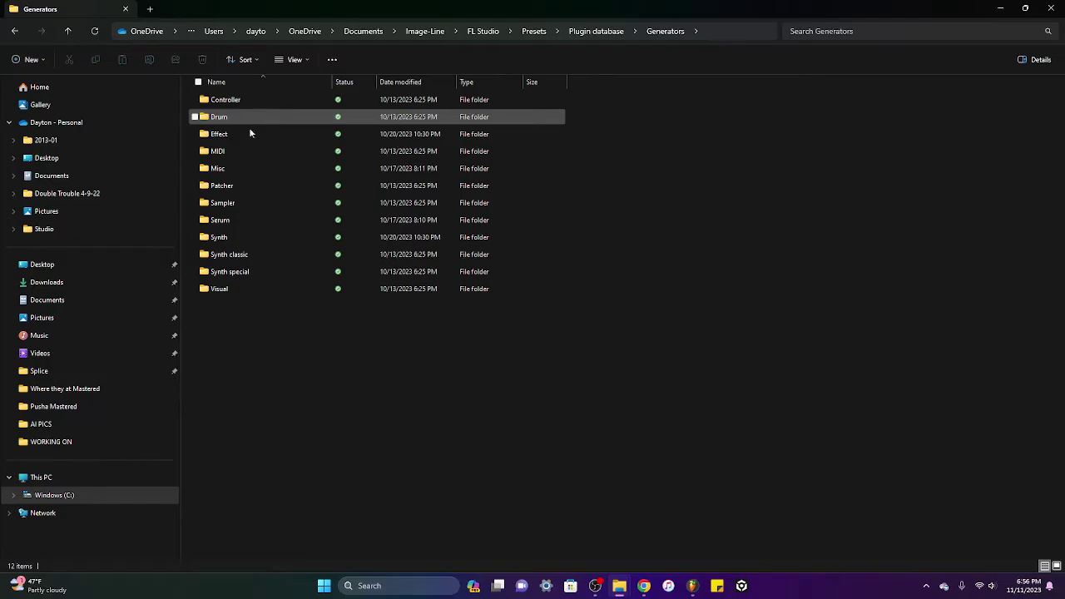
{"action": "left_click", "coordinate": [1025, 8]}
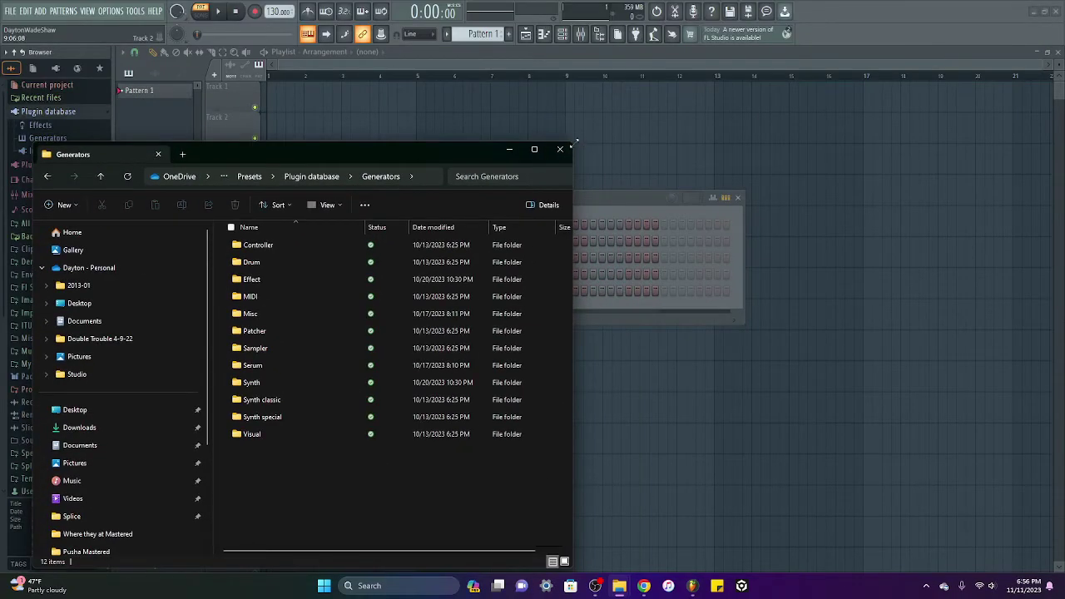
{"action": "left_click_drag", "start_coordinate": [577, 147], "coordinate": [400, 159]}
{"action": "left_click", "coordinate": [463, 317]}
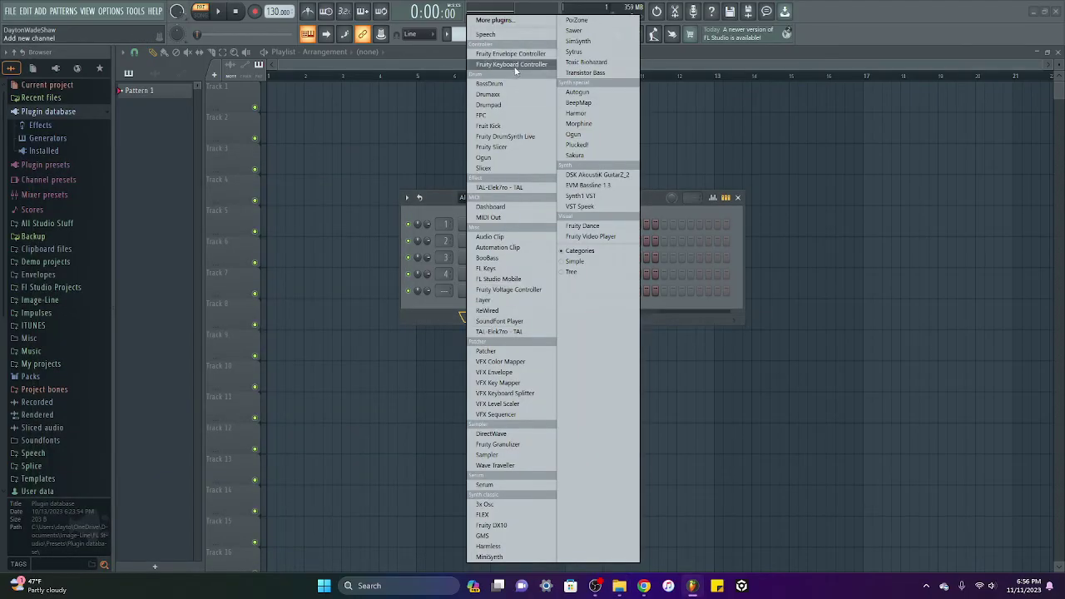
{"action": "left_click", "coordinate": [619, 585]}
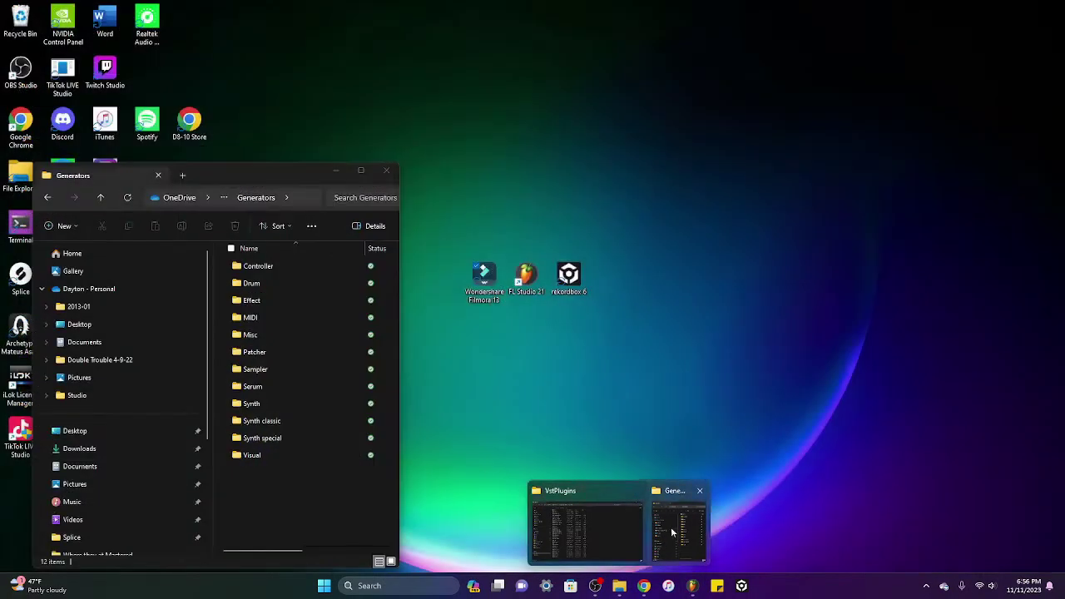
{"action": "left_click", "coordinate": [671, 527]}
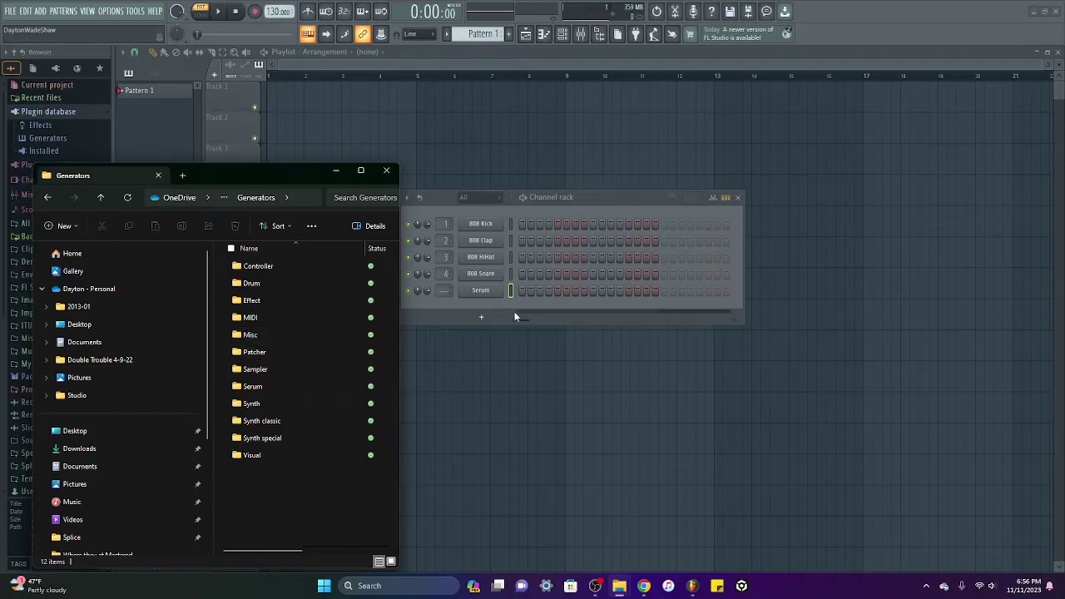
{"action": "left_click", "coordinate": [481, 317]}
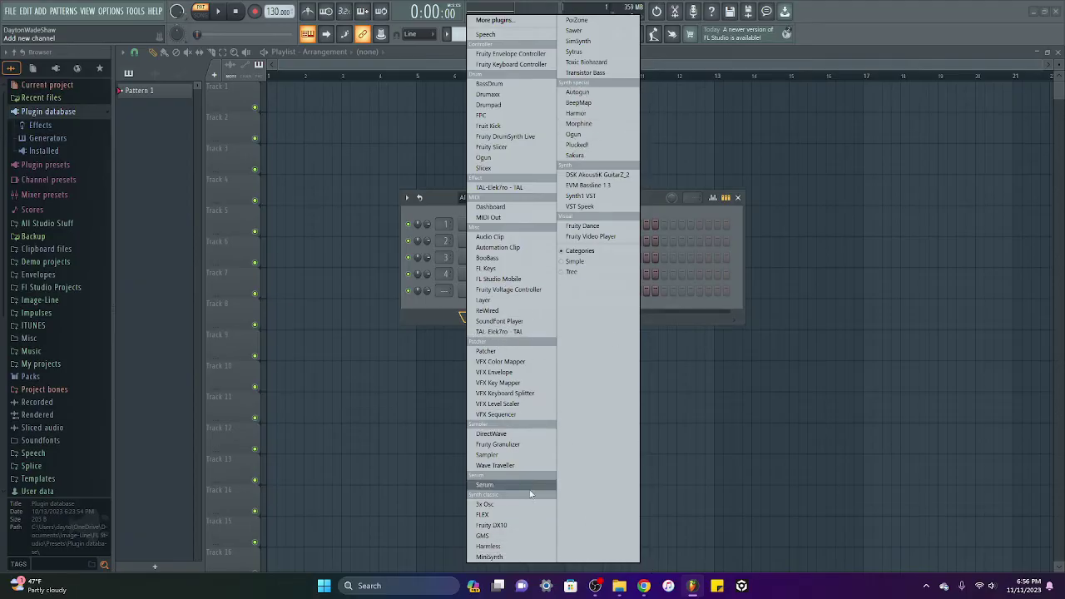
{"action": "mouse_move", "coordinate": [619, 586]}
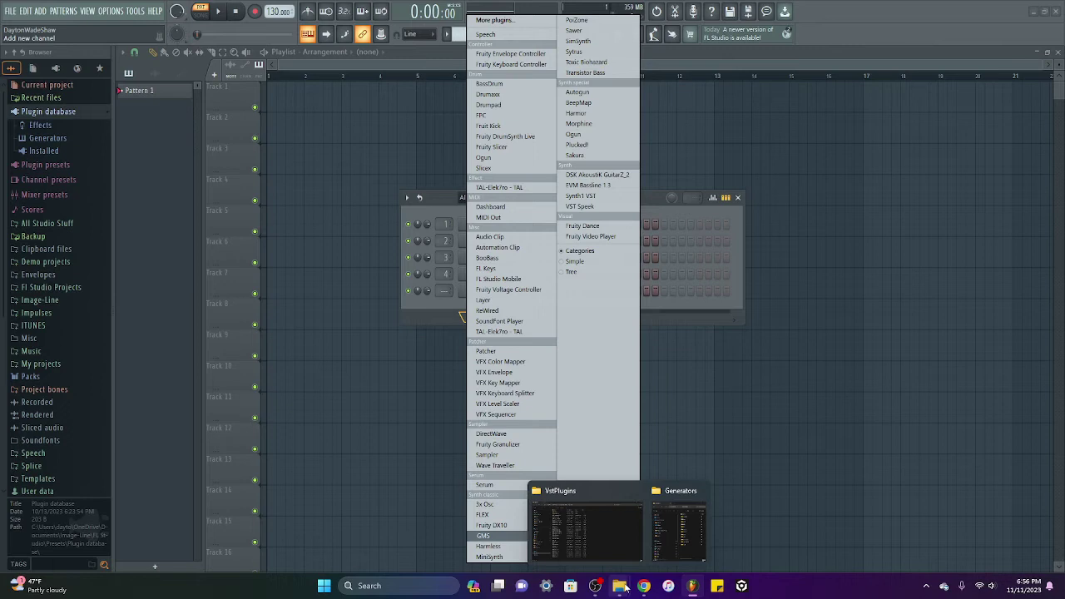
Step: Open the Serum and Controller subfolders of Generators, returning to Generators after each
{"action": "left_click", "coordinate": [672, 529]}
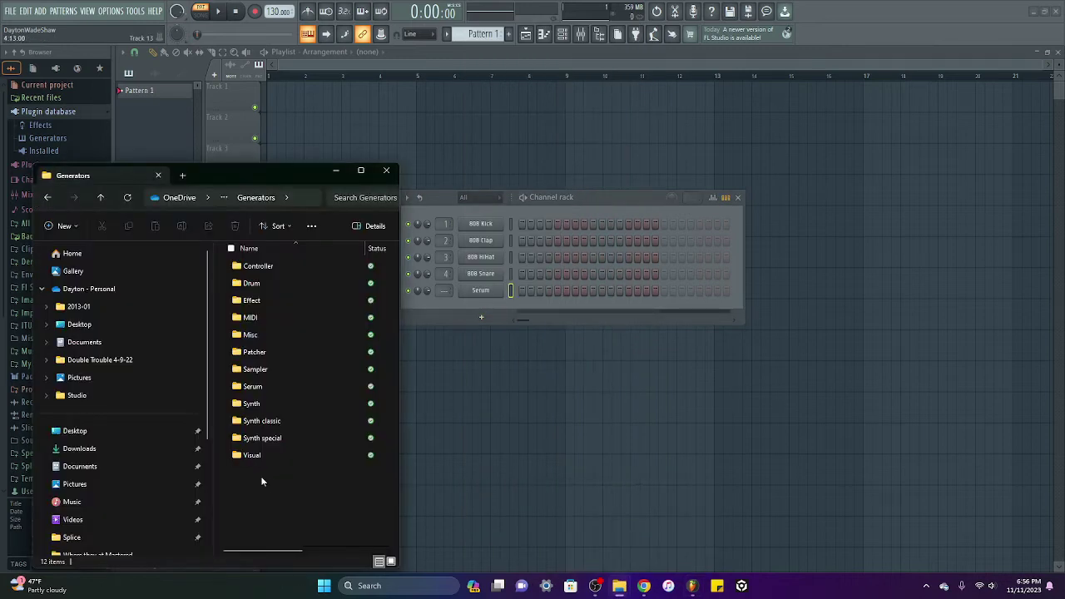
{"action": "double_click", "coordinate": [273, 387]}
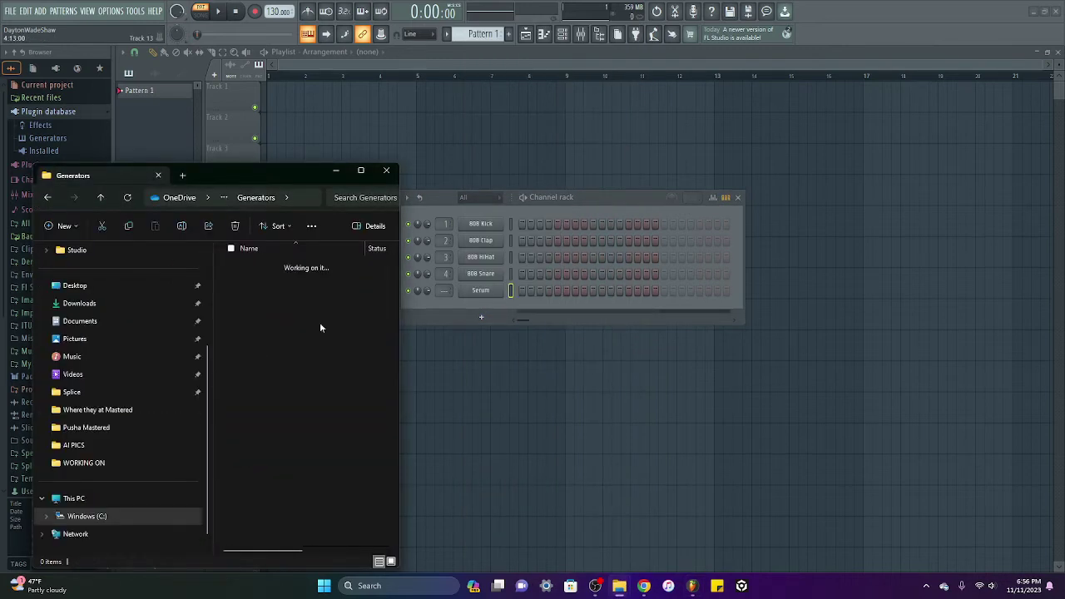
{"action": "double_click", "coordinate": [297, 270]}
{"action": "left_click", "coordinate": [49, 198]}
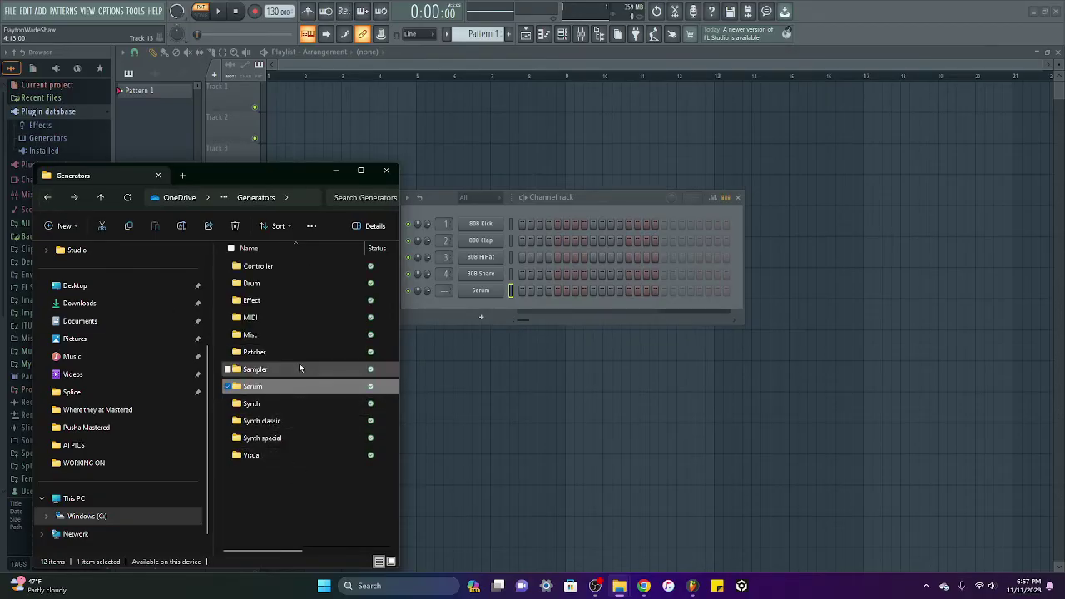
{"action": "double_click", "coordinate": [274, 267]}
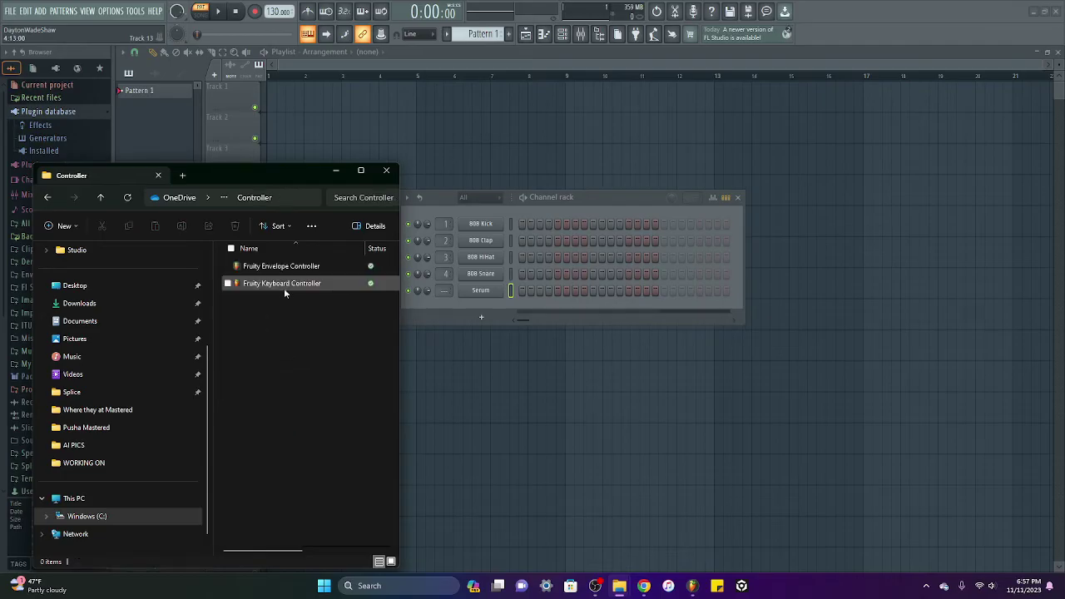
{"action": "left_click", "coordinate": [47, 198]}
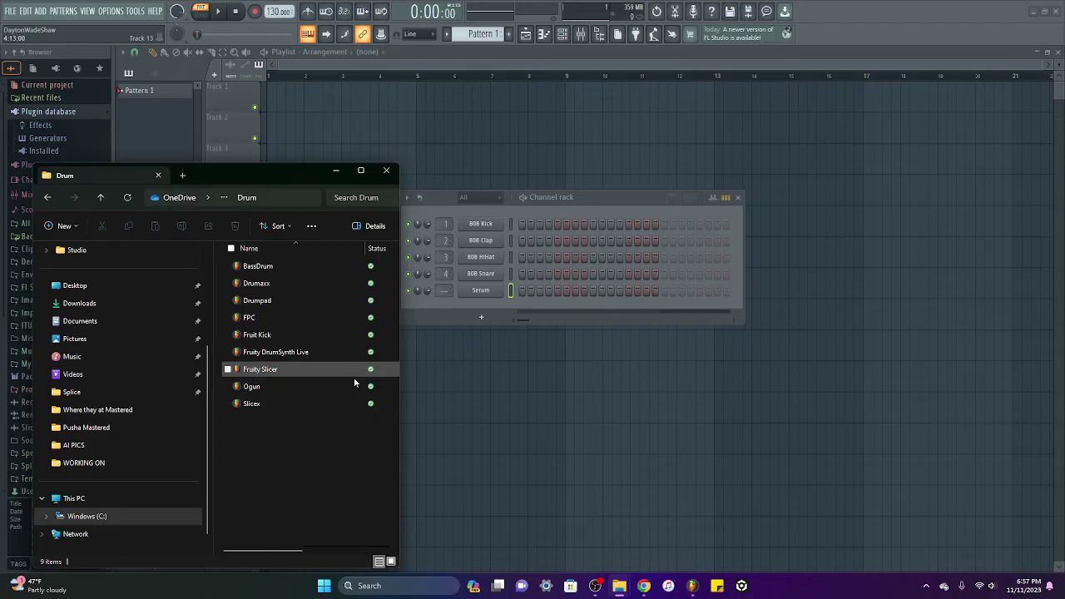
Step: Recheck the new-channel instrument list, then go up from Drum to the Plugin database folder
{"action": "left_click", "coordinate": [483, 318]}
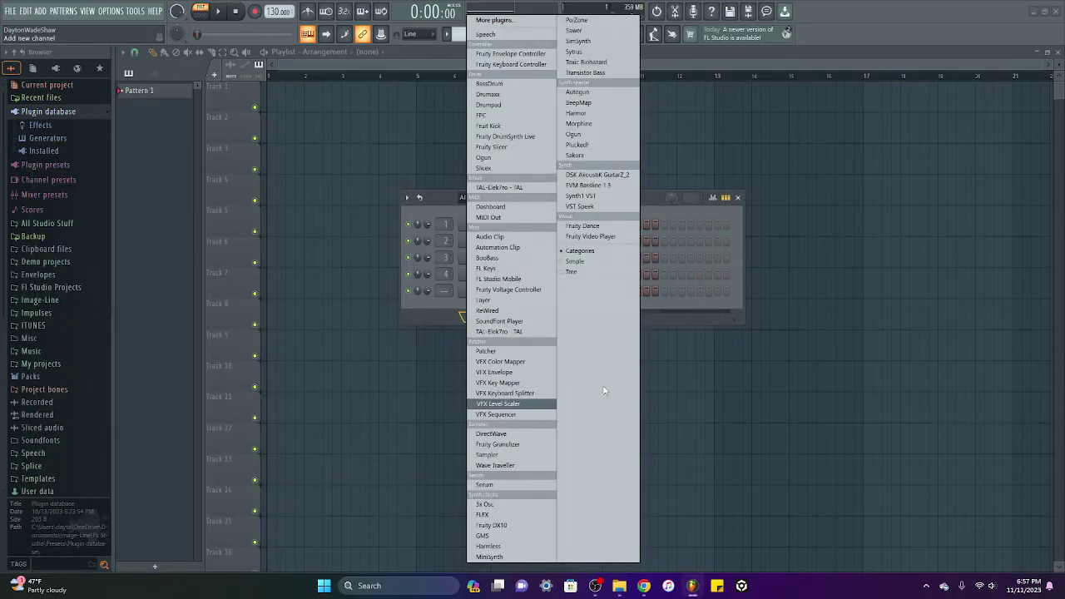
{"action": "left_click", "coordinate": [669, 322]}
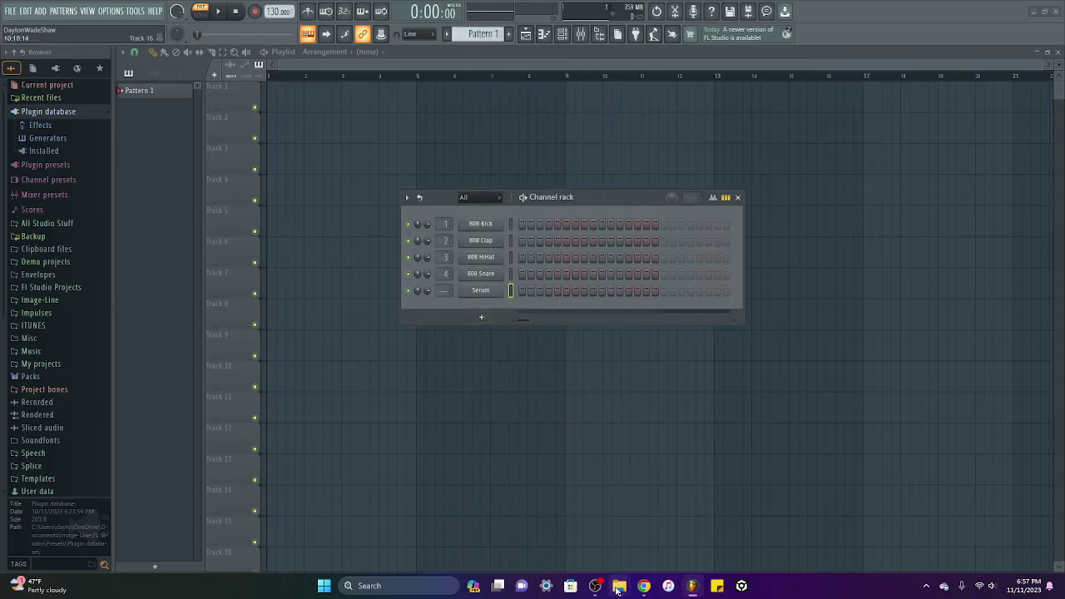
{"action": "mouse_move", "coordinate": [619, 586]}
{"action": "left_click", "coordinate": [624, 518]}
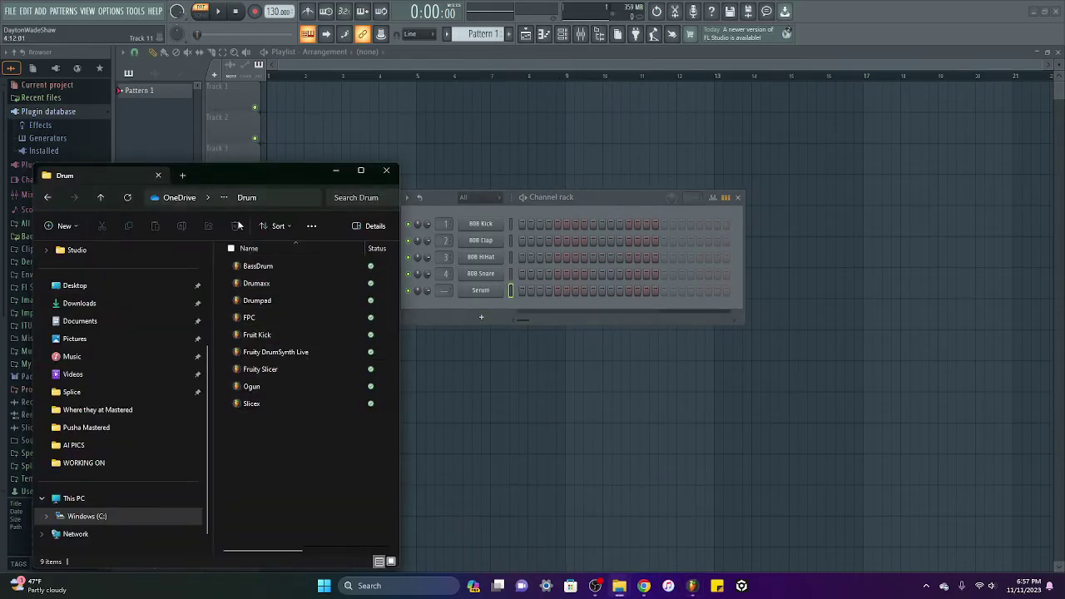
{"action": "left_click", "coordinate": [48, 198]}
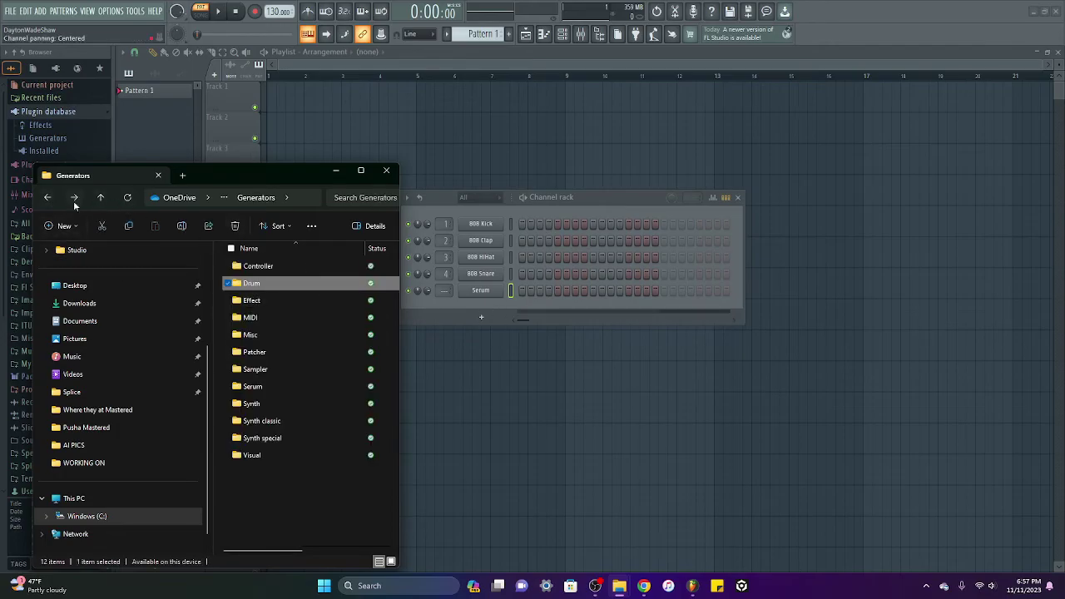
{"action": "left_click", "coordinate": [48, 198]}
Step: Compare the Mixer's FX slot plugin list with the Effects database folder in Explorer
{"action": "double_click", "coordinate": [259, 268]}
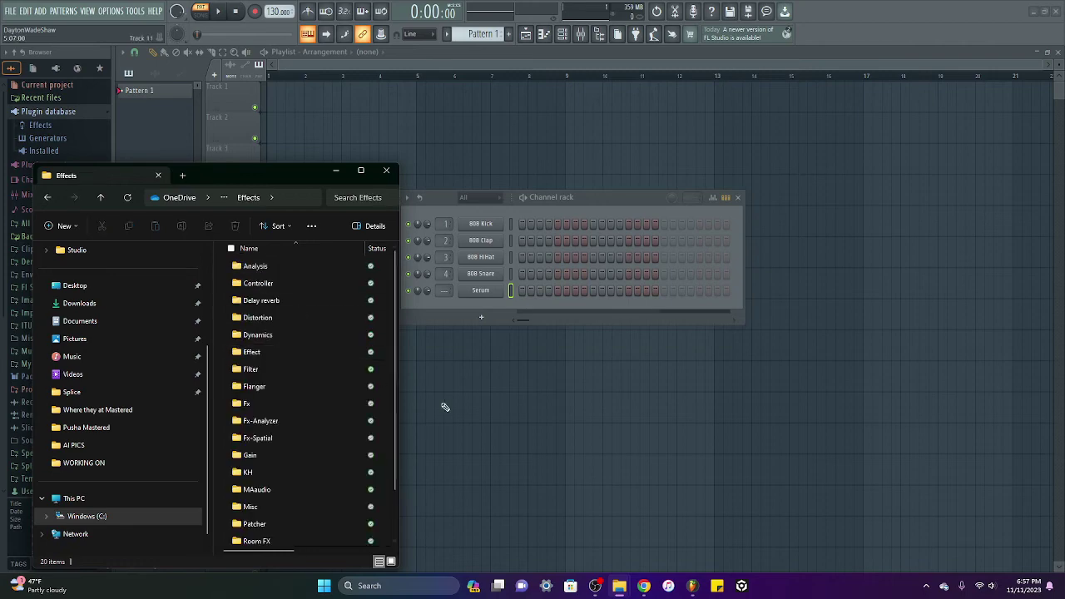
{"action": "left_click", "coordinate": [585, 41]}
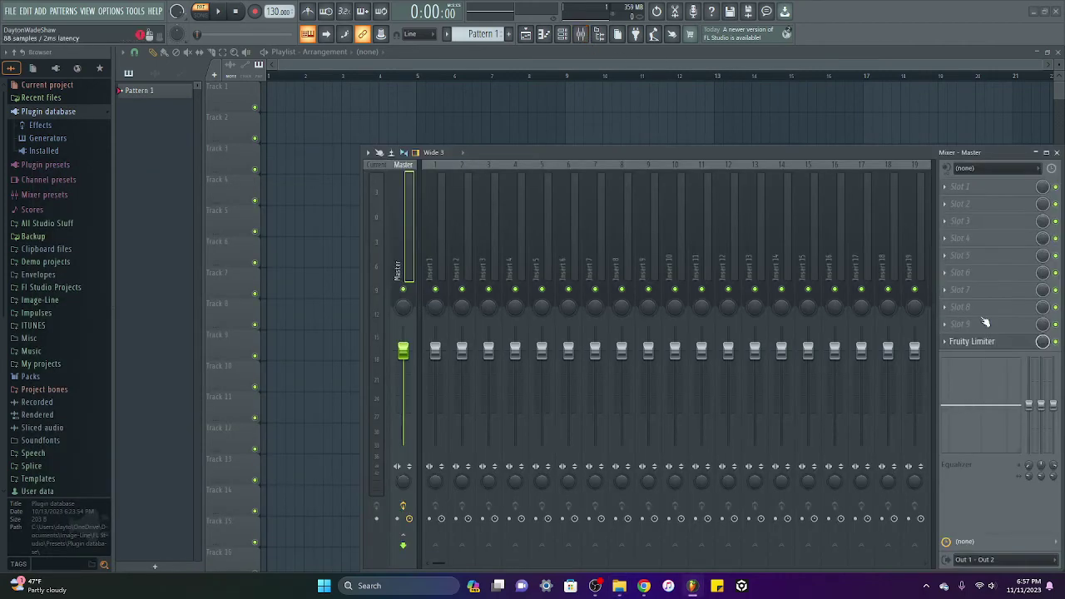
{"action": "left_click", "coordinate": [967, 272]}
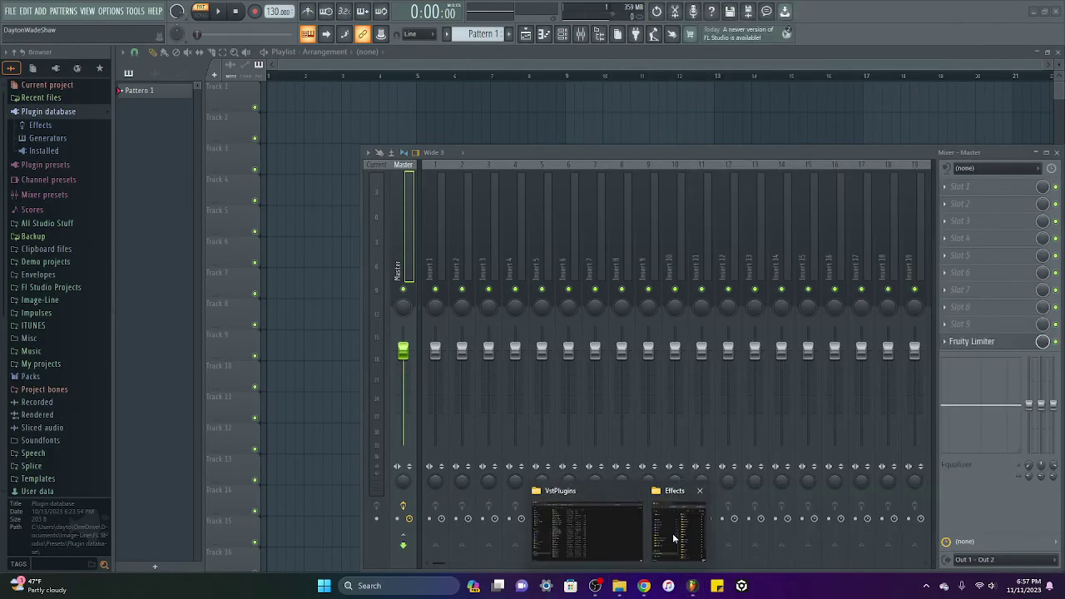
{"action": "left_click", "coordinate": [672, 533]}
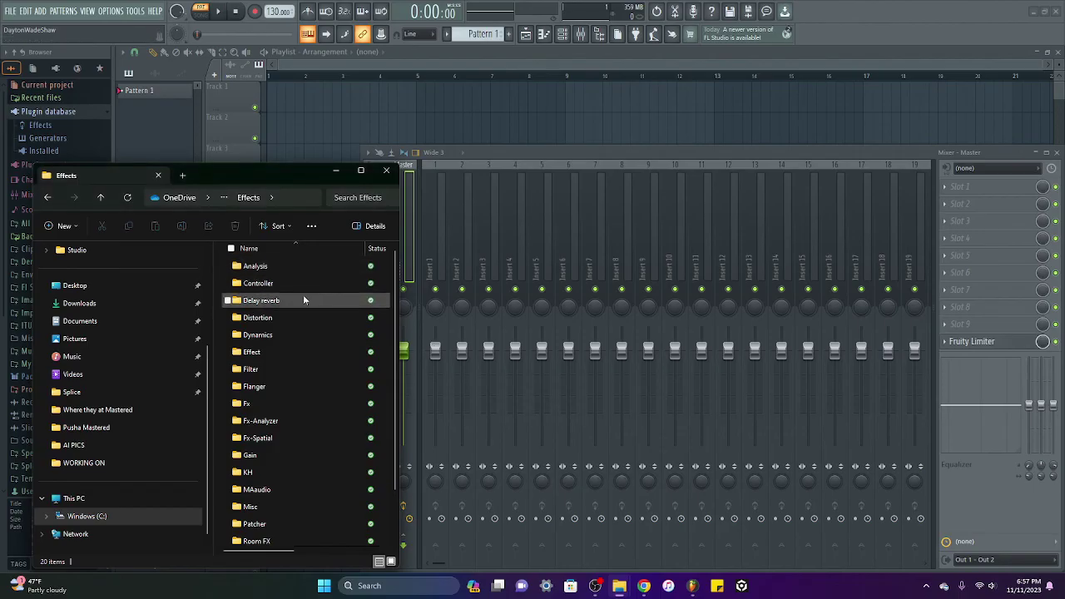
Step: Confirm SerumFX sits in the Effects Serum folder and in the mixer slot's Serum category
{"action": "scroll", "coordinate": [338, 383], "scroll_direction": "down", "scroll_amount": 2}
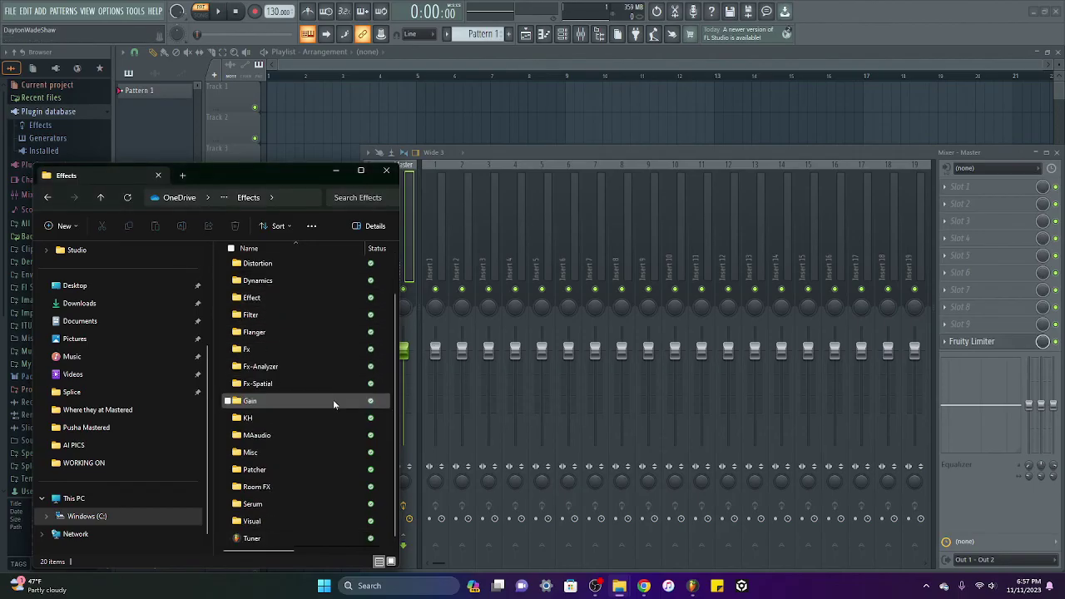
{"action": "double_click", "coordinate": [303, 504]}
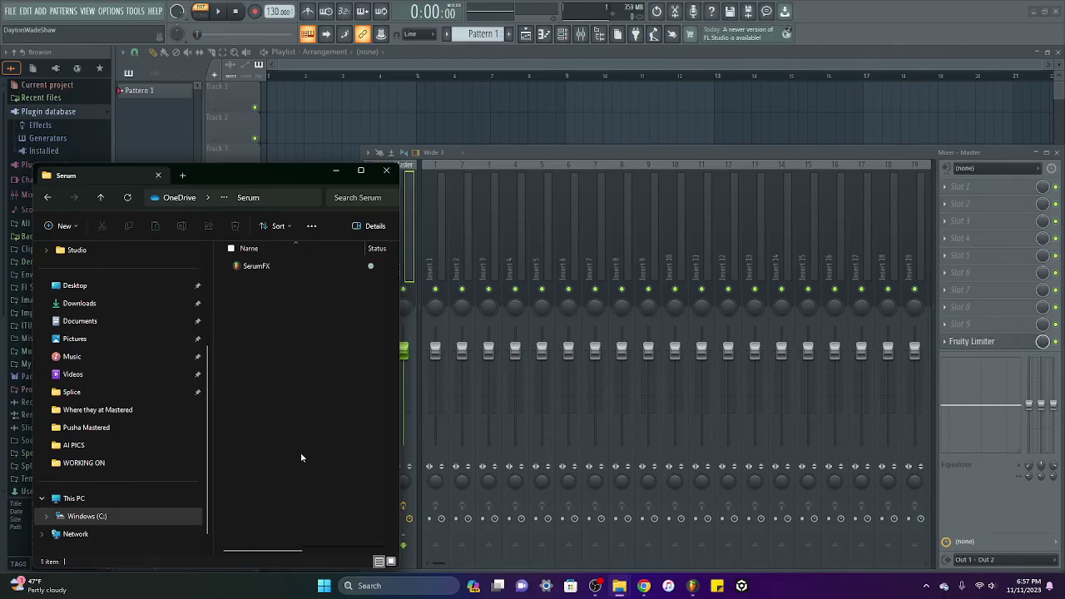
{"action": "left_click", "coordinate": [47, 197]}
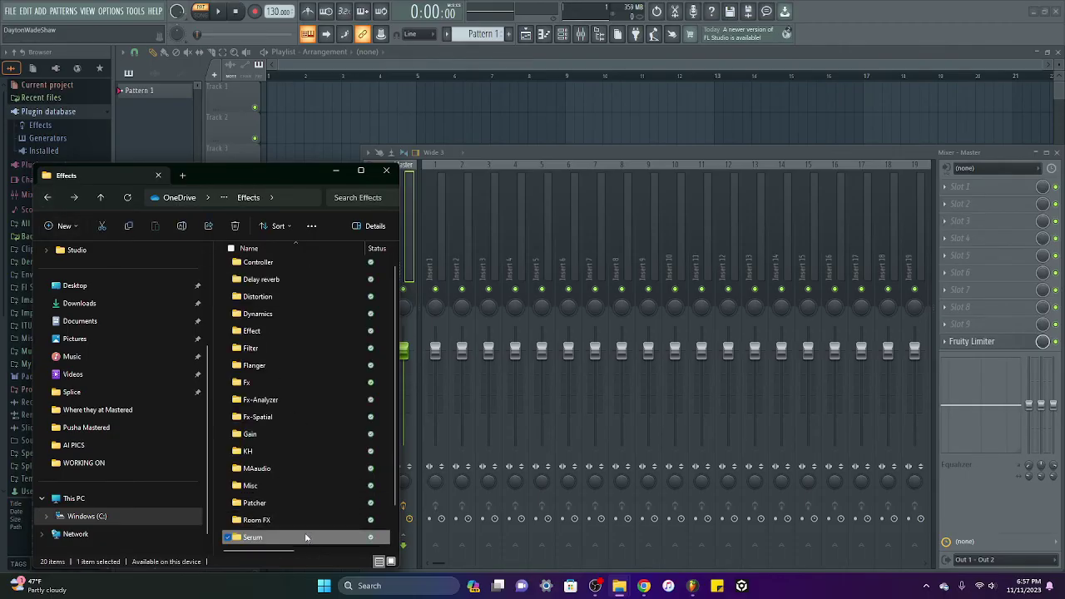
{"action": "left_click", "coordinate": [968, 308]}
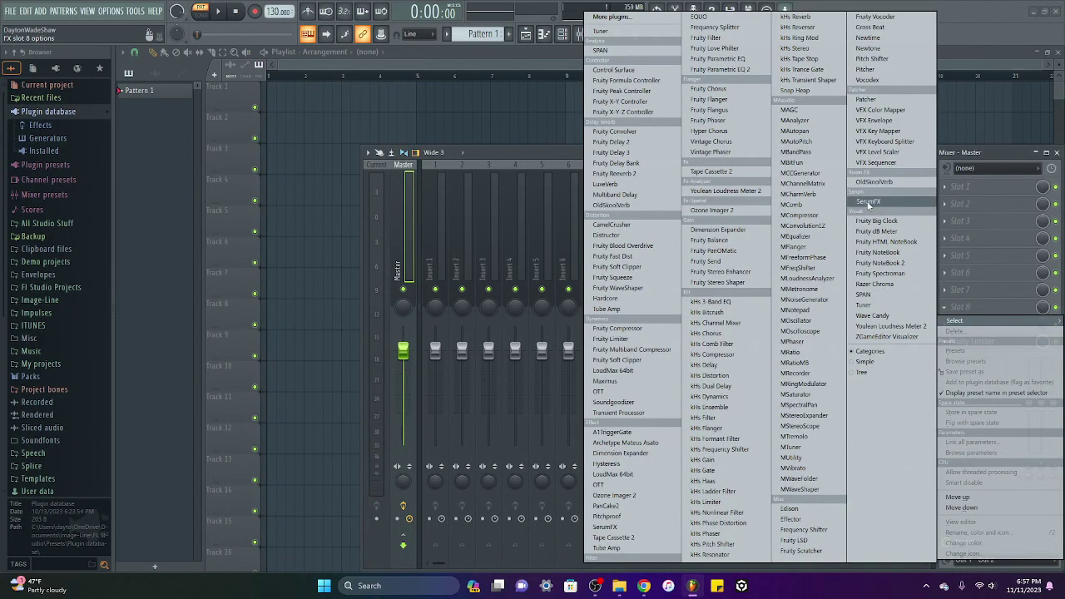
{"action": "left_click", "coordinate": [992, 138]}
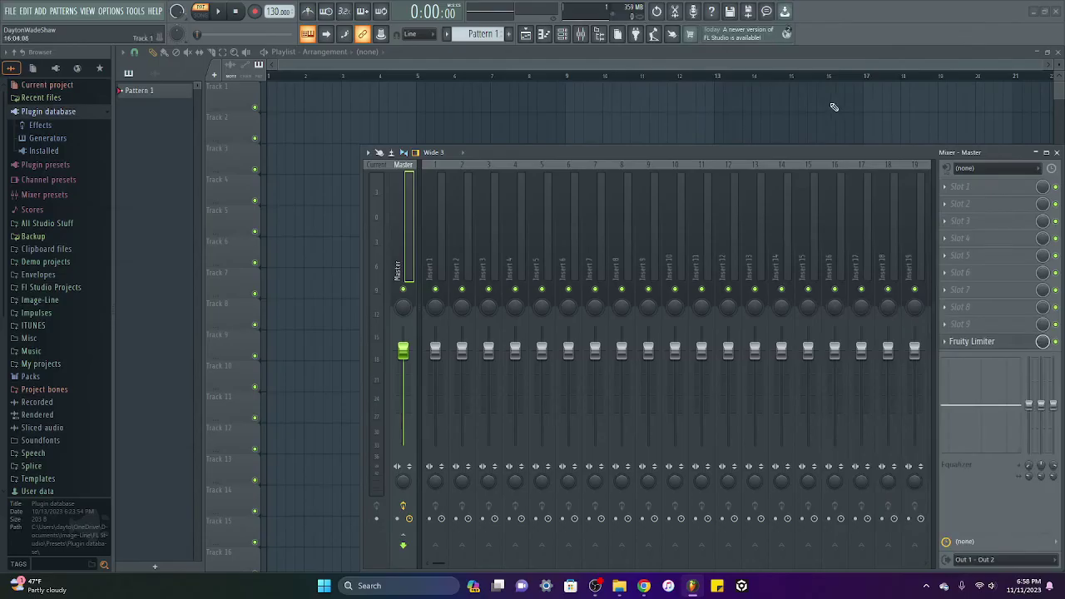